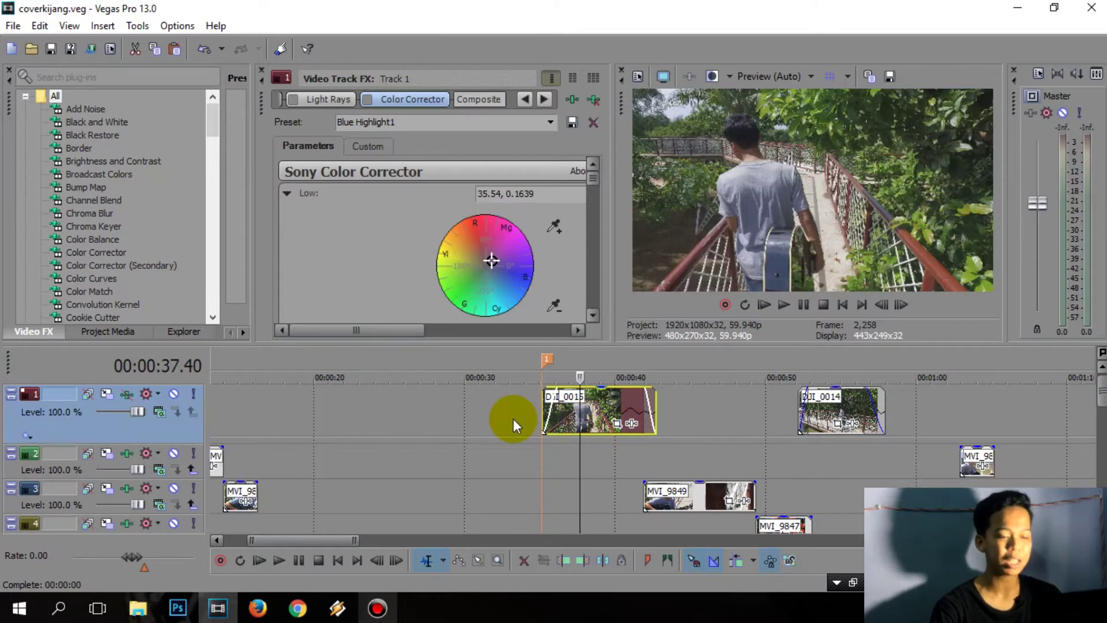
- Preview the footage before the DJI_0015 clip and at several points within that clip on track 1
{"action": "left_click", "coordinate": [479, 420]}
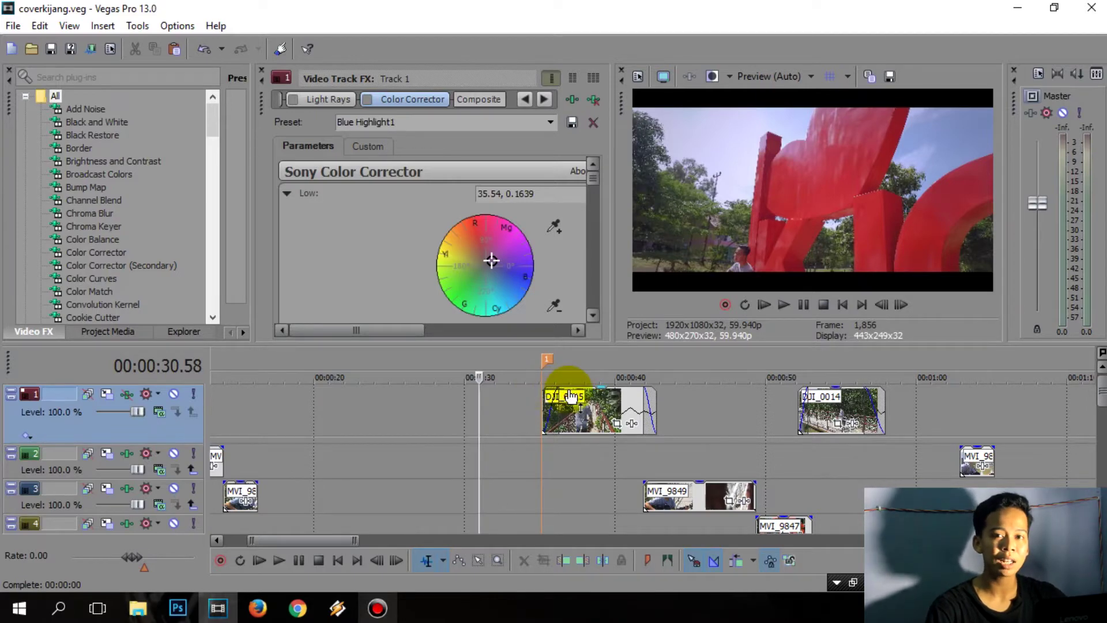
{"action": "left_click", "coordinate": [597, 407]}
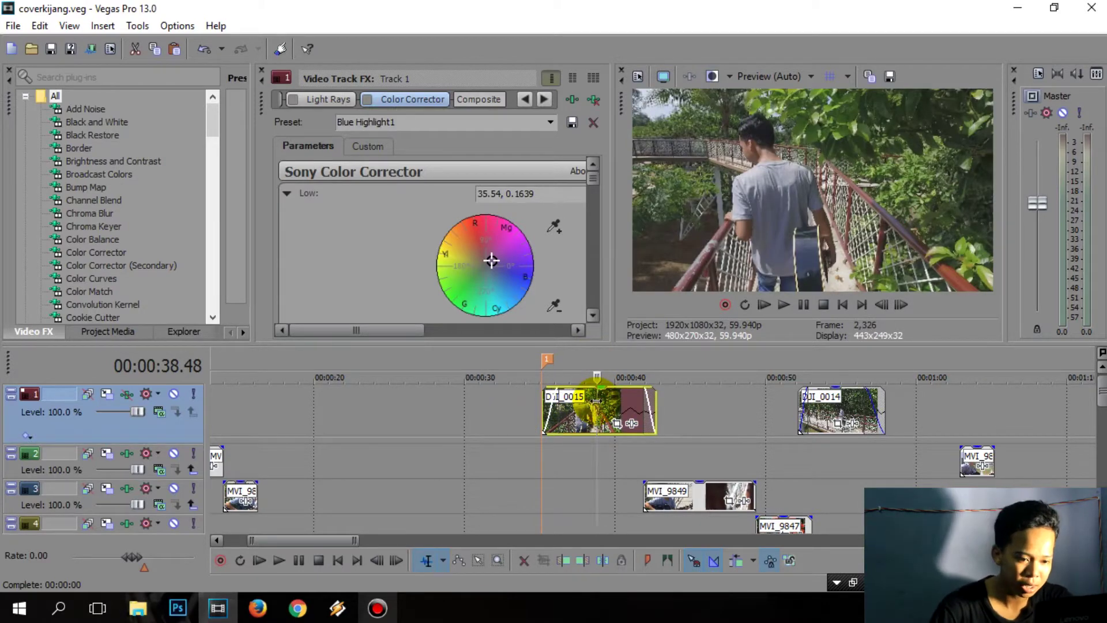
{"action": "left_click", "coordinate": [577, 401]}
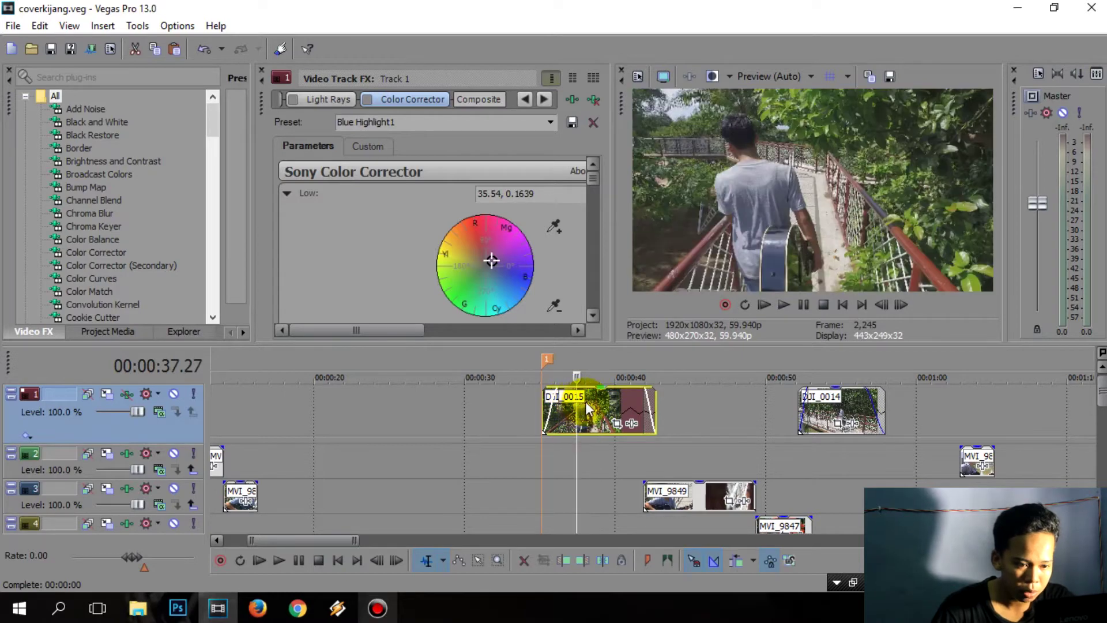
{"action": "left_click", "coordinate": [585, 405]}
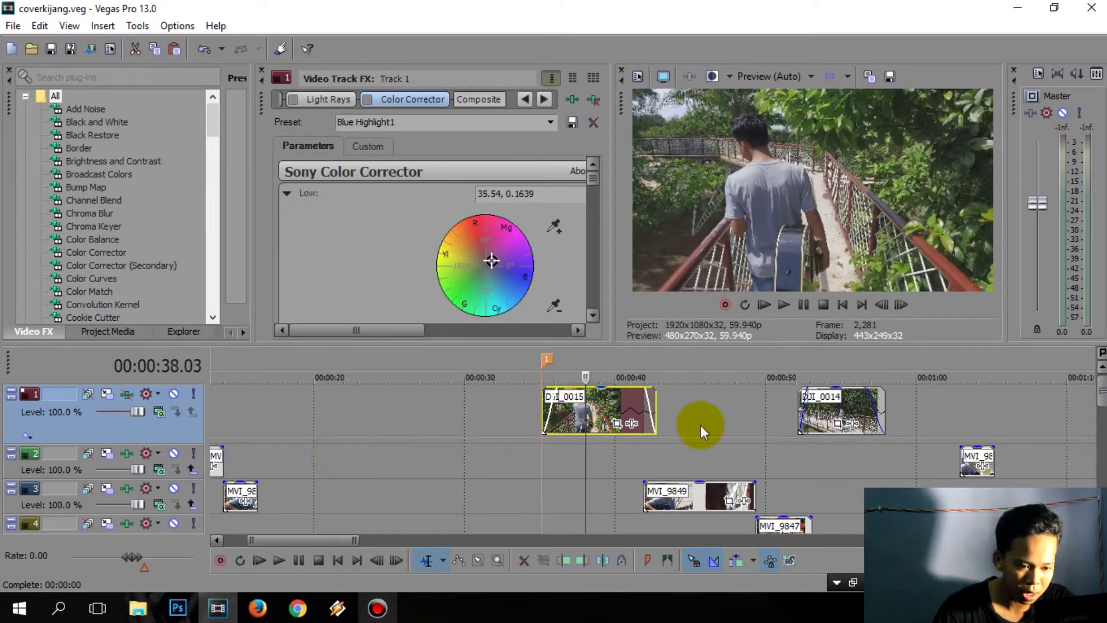
- Disable the Color Corrector, Cookie Cutter and Brightness and Contrast effects in track 3's effects chain, which holds the MVI_9849 clip
{"action": "left_click", "coordinate": [686, 495]}
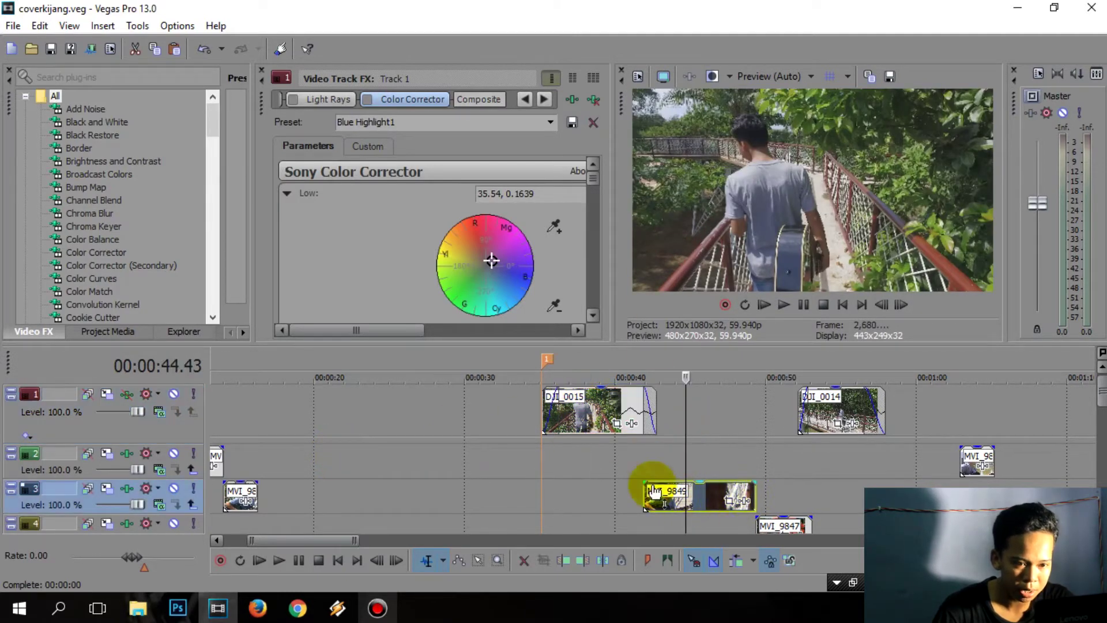
{"action": "left_click", "coordinate": [127, 488]}
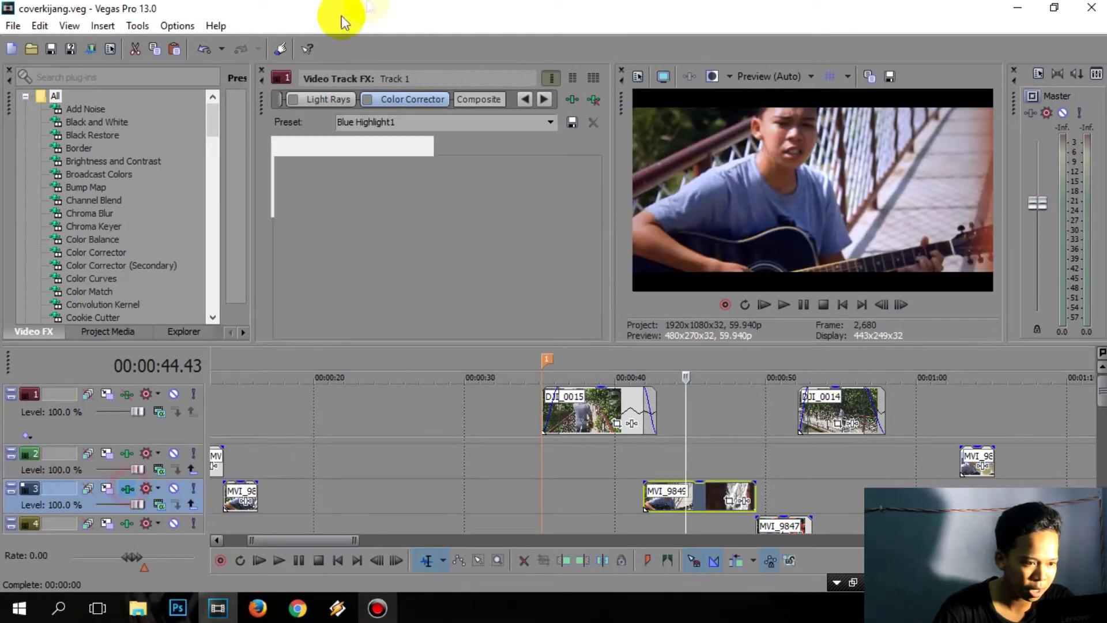
{"action": "left_click", "coordinate": [367, 100]}
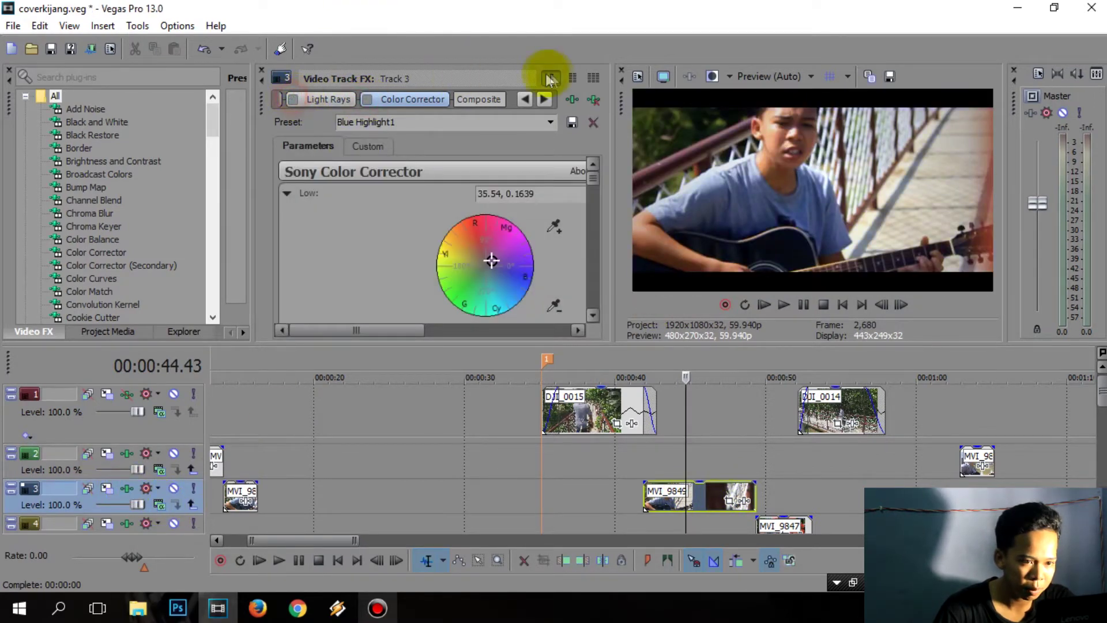
{"action": "left_click", "coordinate": [544, 100]}
{"action": "left_click", "coordinate": [524, 99]}
{"action": "left_click", "coordinate": [289, 99]}
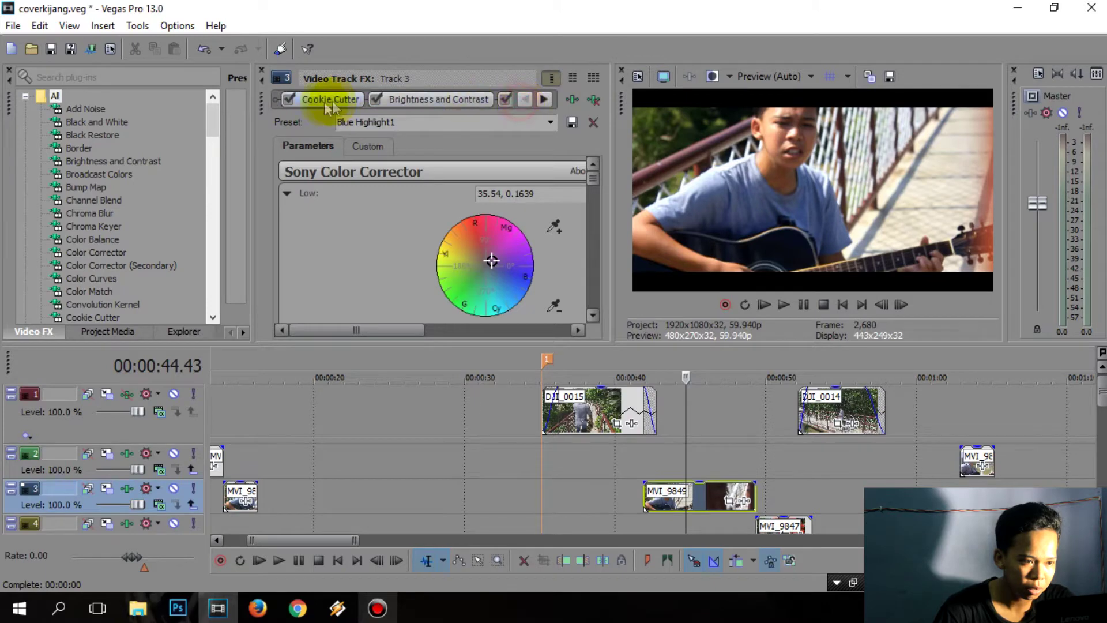
{"action": "left_click", "coordinate": [375, 99]}
- Compare the look of the DJI_0015 clip on track 1 with the MVI_9849 clip on track 3 in the preview
{"action": "left_click", "coordinate": [617, 398]}
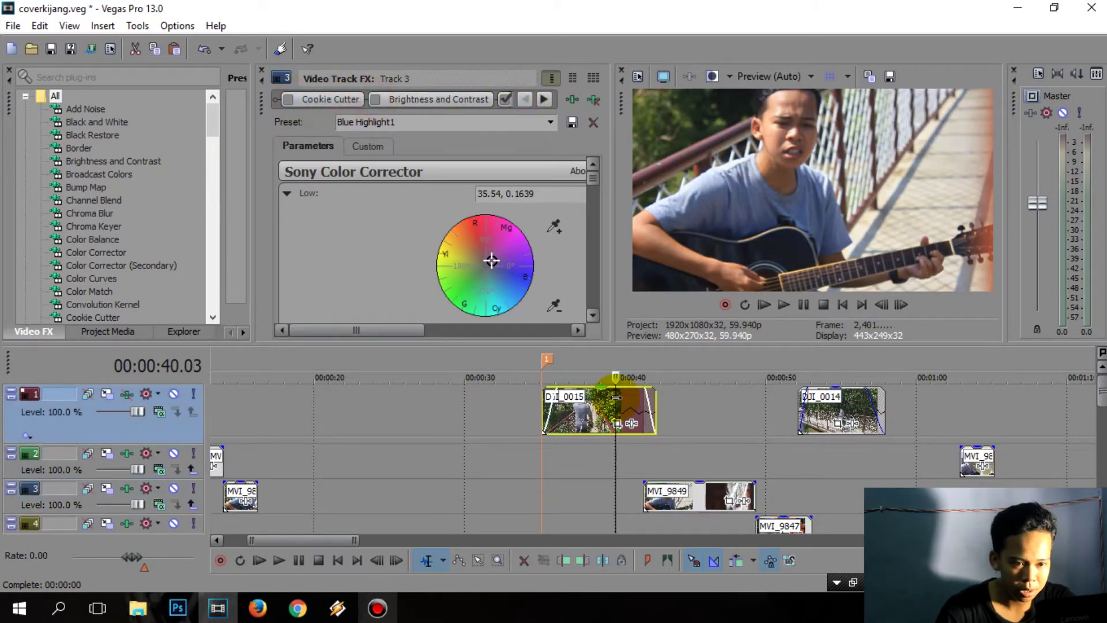
{"action": "left_click", "coordinate": [700, 417]}
{"action": "left_click", "coordinate": [699, 497]}
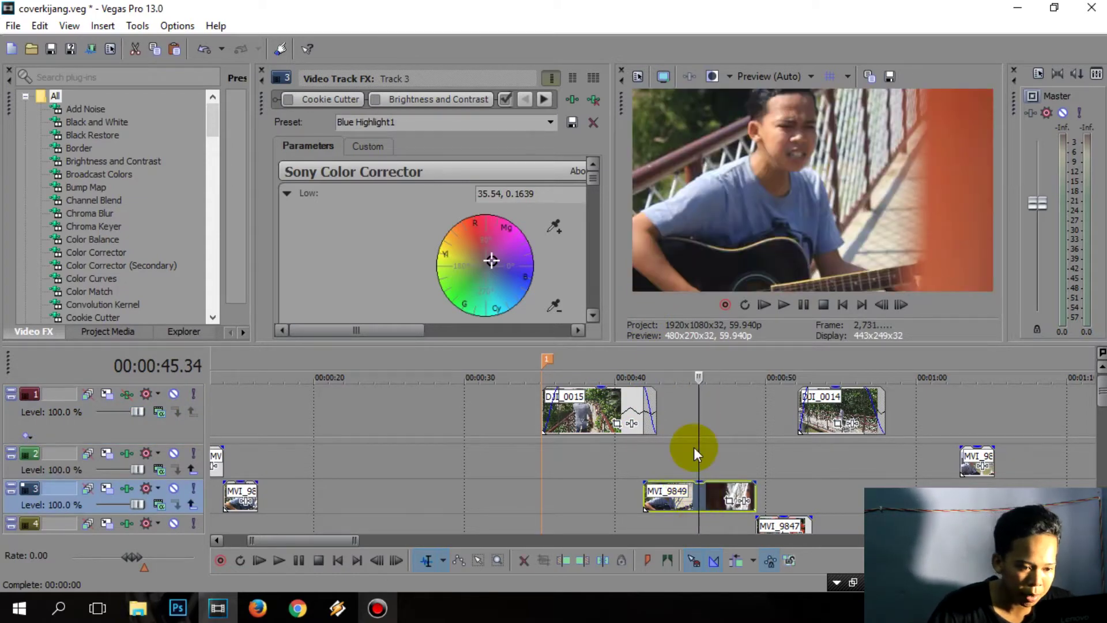
{"action": "left_click", "coordinate": [599, 409]}
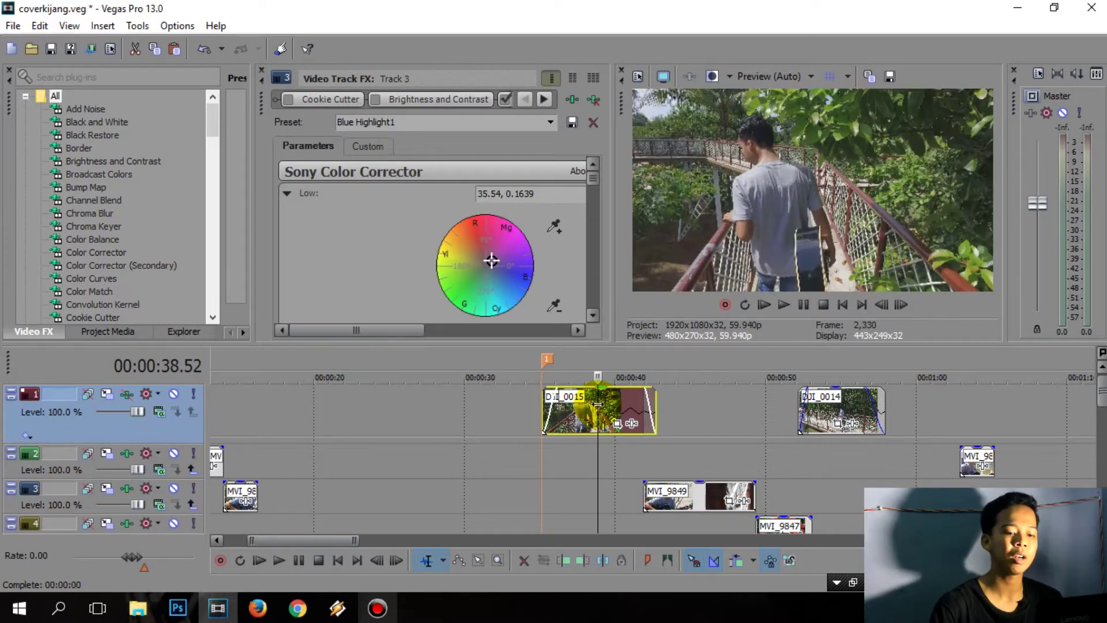
{"action": "left_click", "coordinate": [622, 410]}
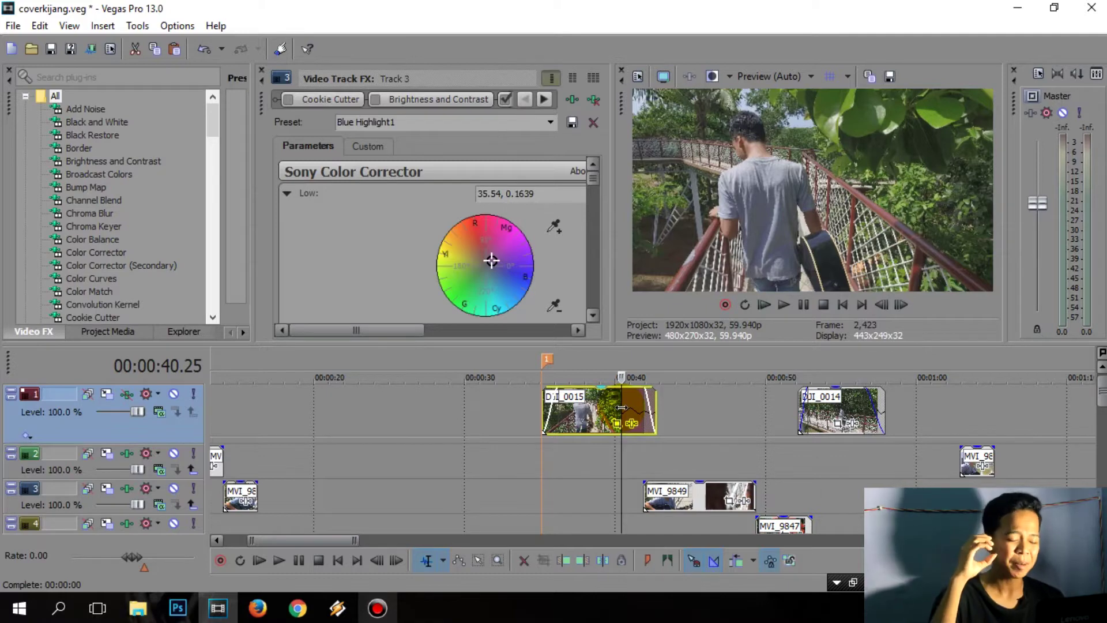
- Add the Sony Brightness and Contrast effect to the DJI_0015 clip and set its contrast to 0.102
{"action": "left_click", "coordinate": [589, 411]}
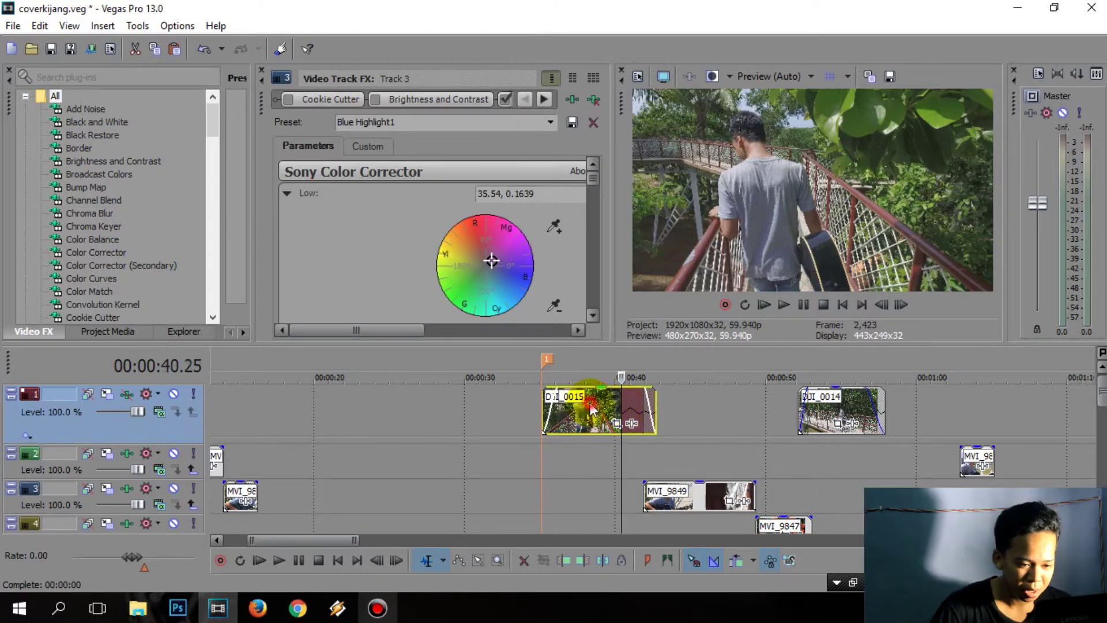
{"action": "left_click", "coordinate": [632, 425]}
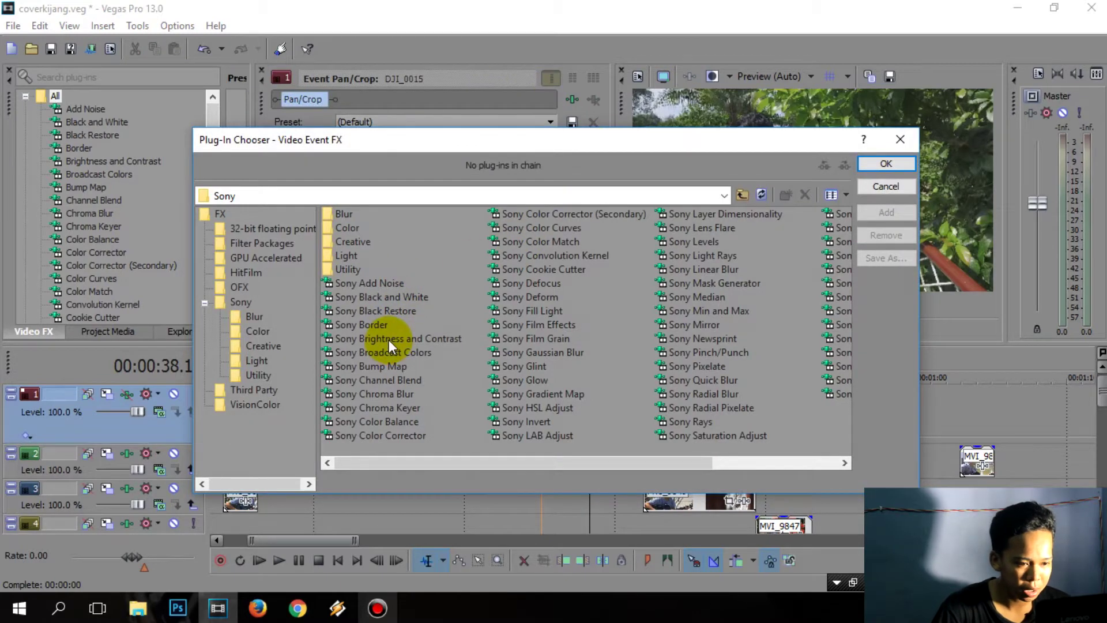
{"action": "double_click", "coordinate": [389, 340]}
{"action": "left_click", "coordinate": [887, 165]}
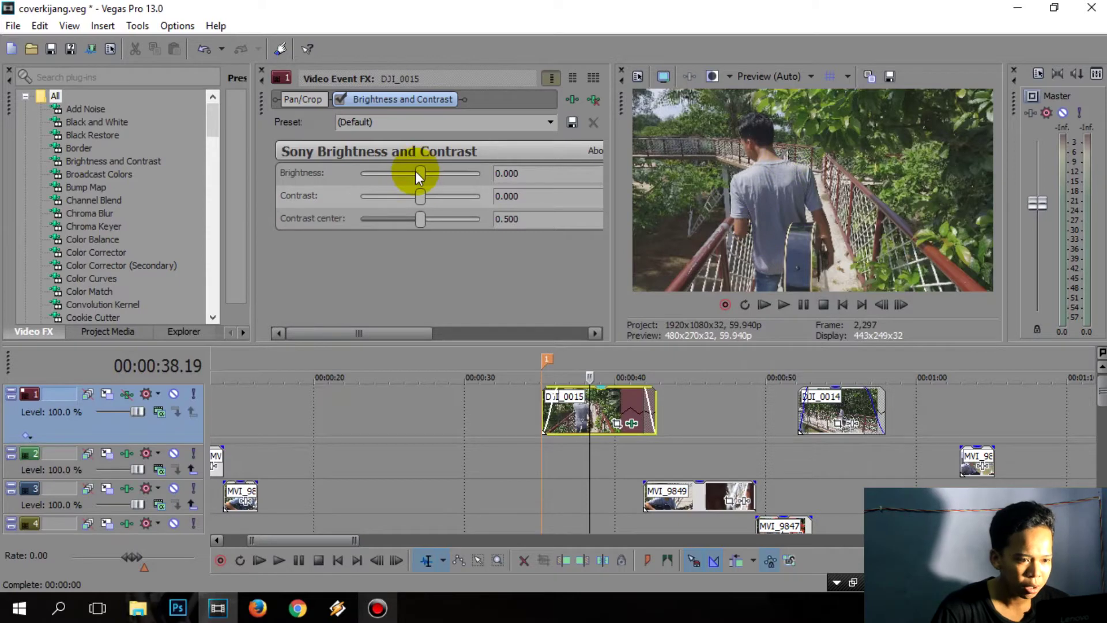
{"action": "left_click_drag", "start_coordinate": [422, 192], "coordinate": [426, 192]}
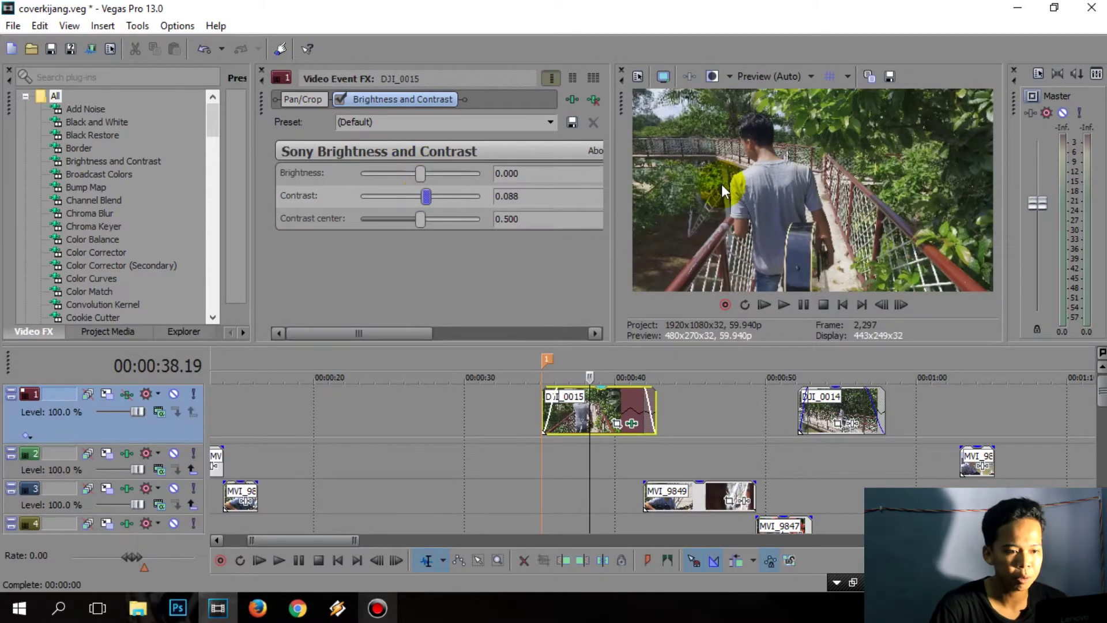
{"action": "left_click_drag", "start_coordinate": [425, 198], "coordinate": [426, 196]}
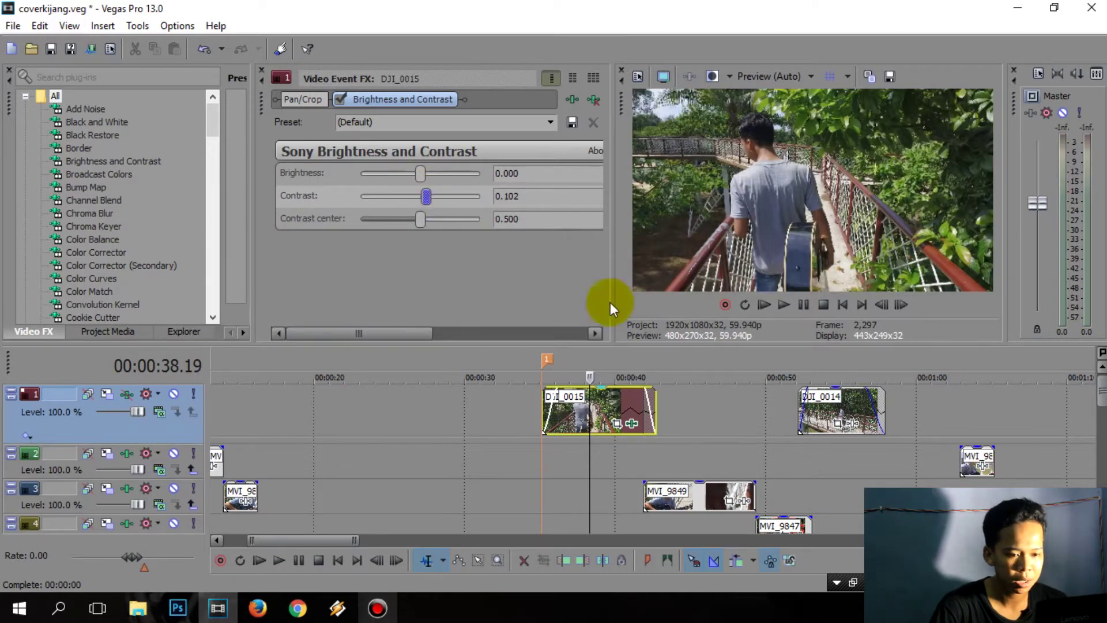
- Check the contrast-adjusted DJI_0015 clip by switching the preview between it and the MVI_9849 footage
{"action": "left_click", "coordinate": [684, 390]}
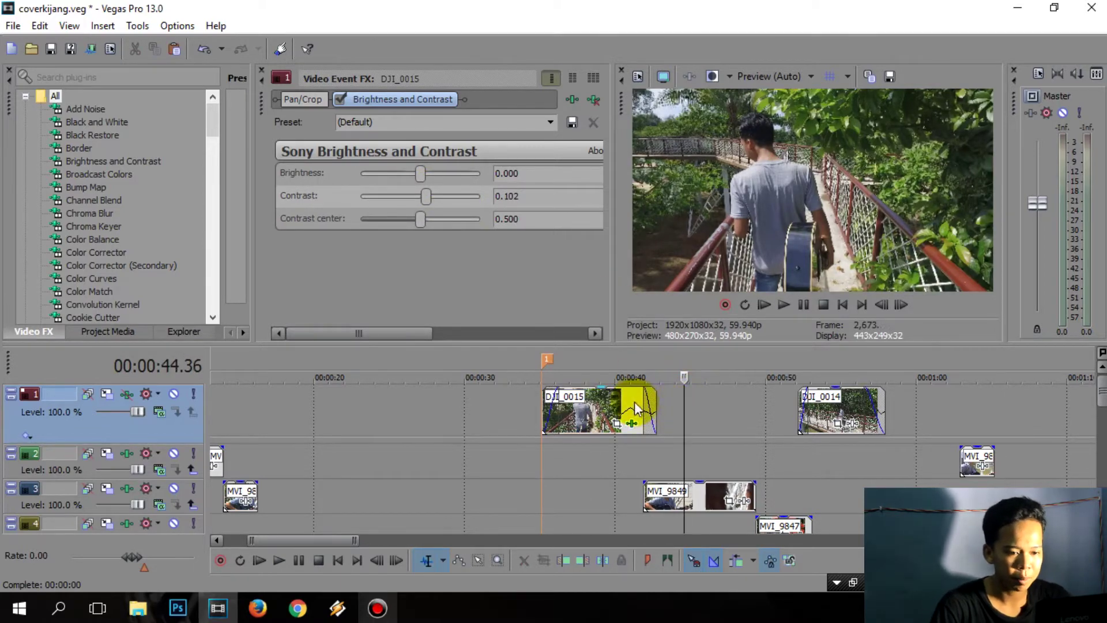
{"action": "left_click", "coordinate": [583, 411]}
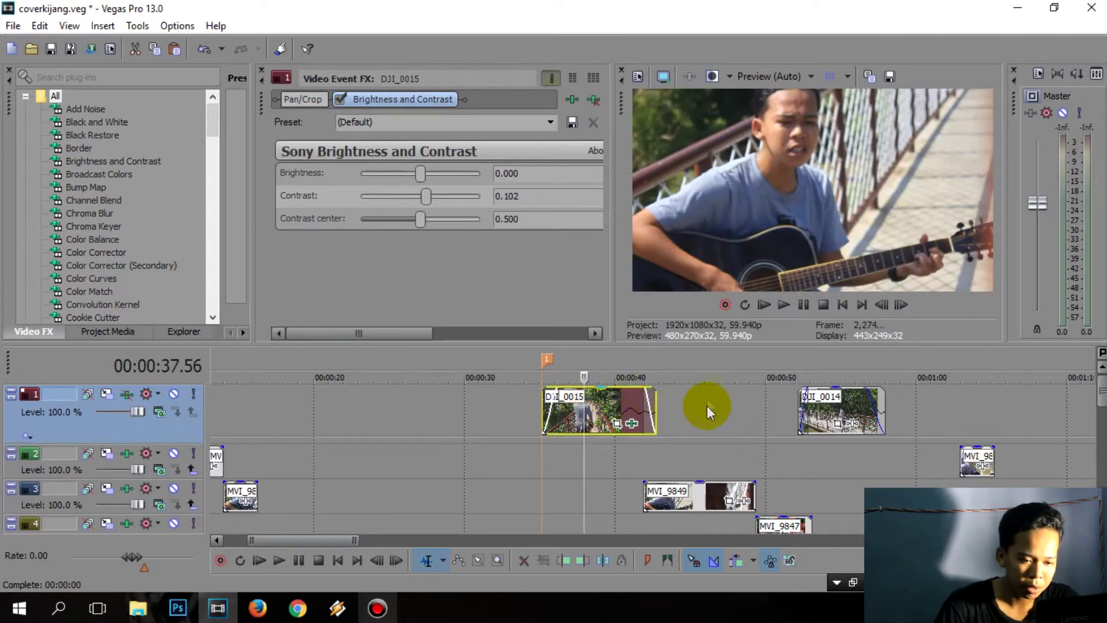
{"action": "left_click", "coordinate": [665, 406]}
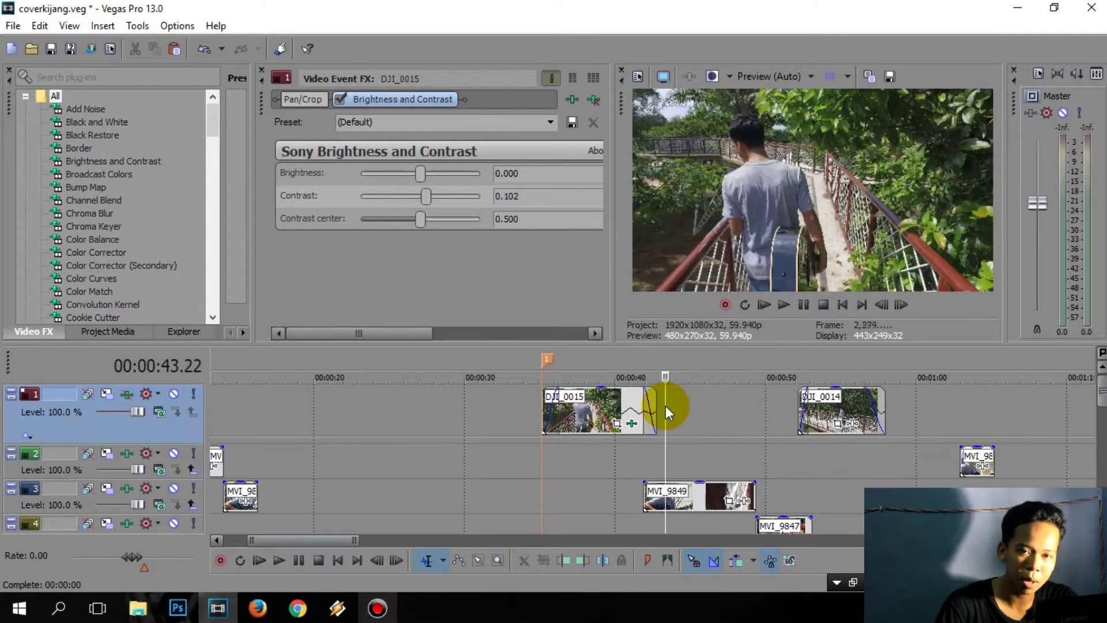
{"action": "left_click", "coordinate": [685, 407]}
{"action": "left_click", "coordinate": [597, 412]}
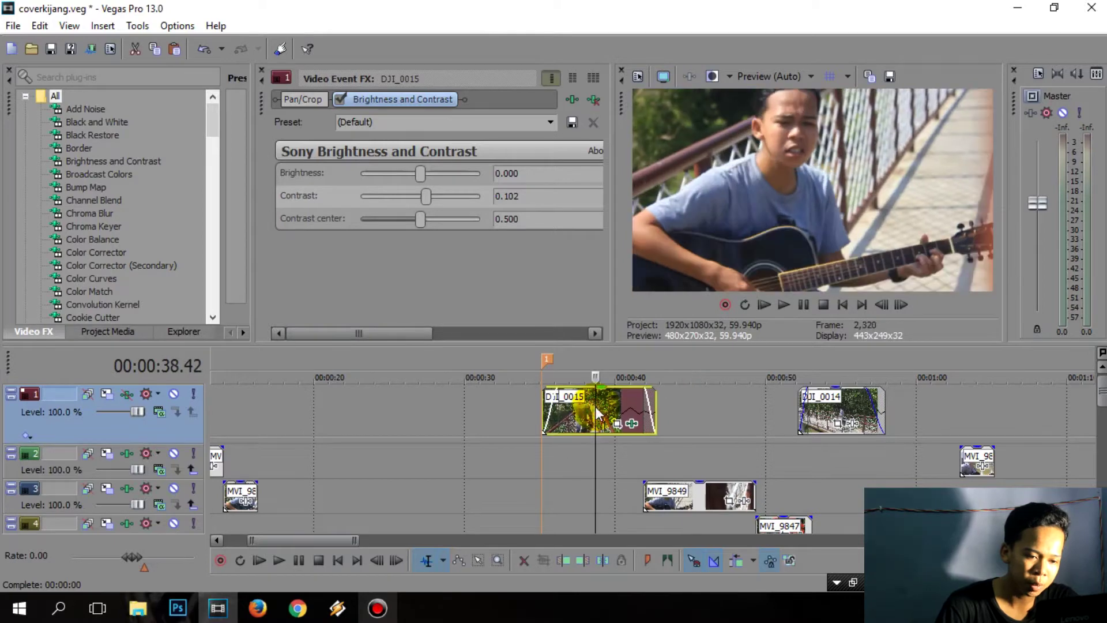
{"action": "left_click", "coordinate": [683, 407]}
{"action": "left_click", "coordinate": [584, 408]}
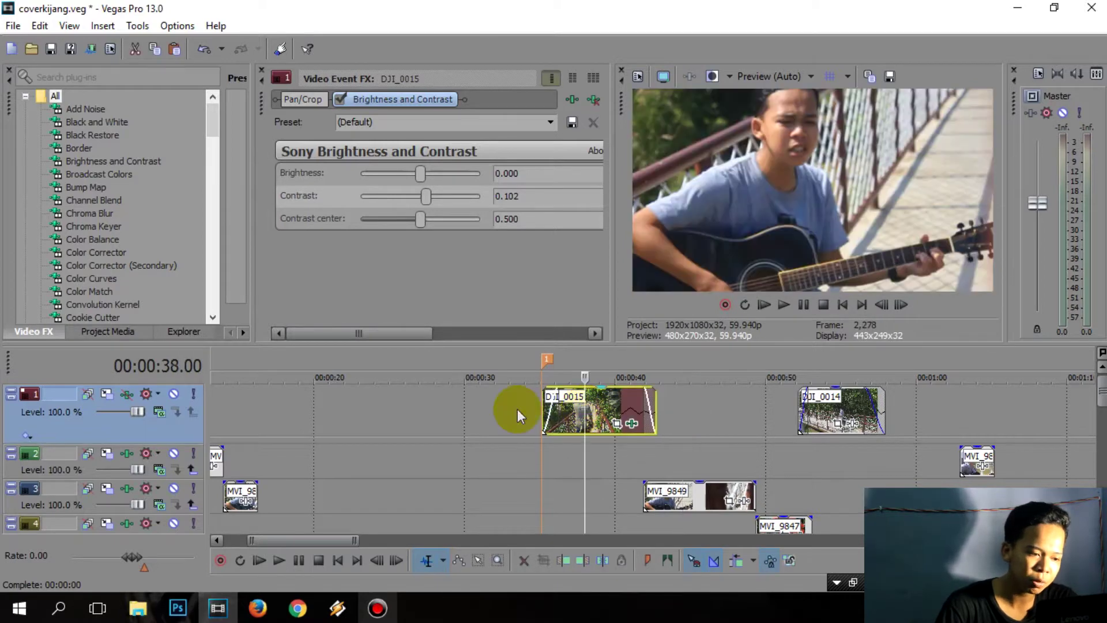
{"action": "left_click", "coordinate": [206, 407]}
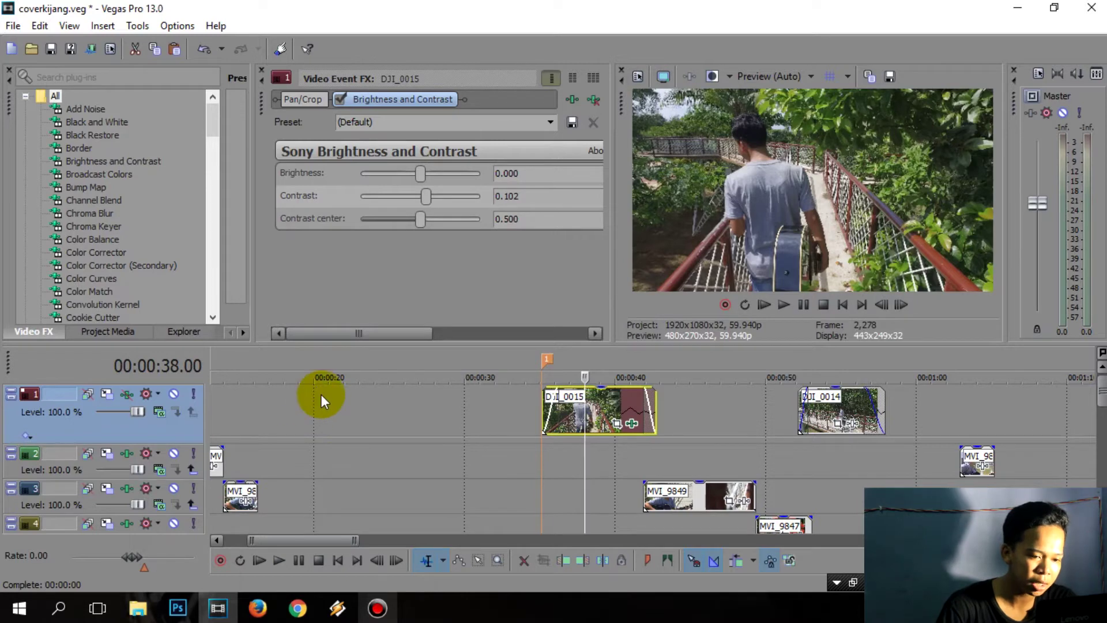
{"action": "left_click", "coordinate": [577, 405]}
{"action": "left_click", "coordinate": [612, 405]}
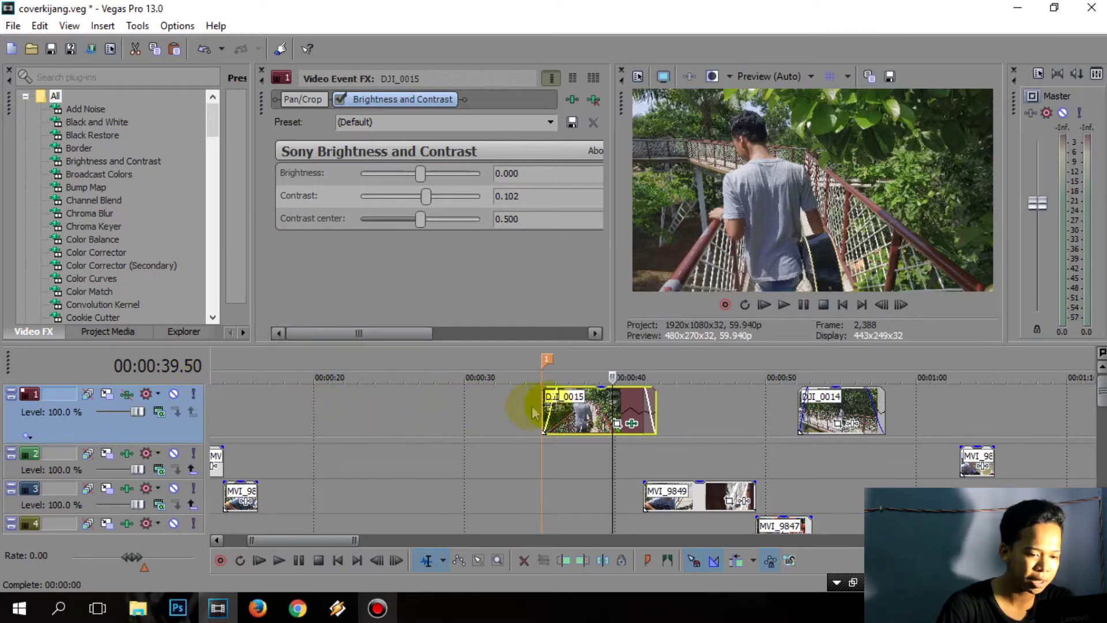
- Examine frames of the DJI_0015, DJI_0014 and MVI_9849 clips to judge how well their tones match
{"action": "left_click", "coordinate": [571, 406]}
{"action": "left_click", "coordinate": [821, 400]}
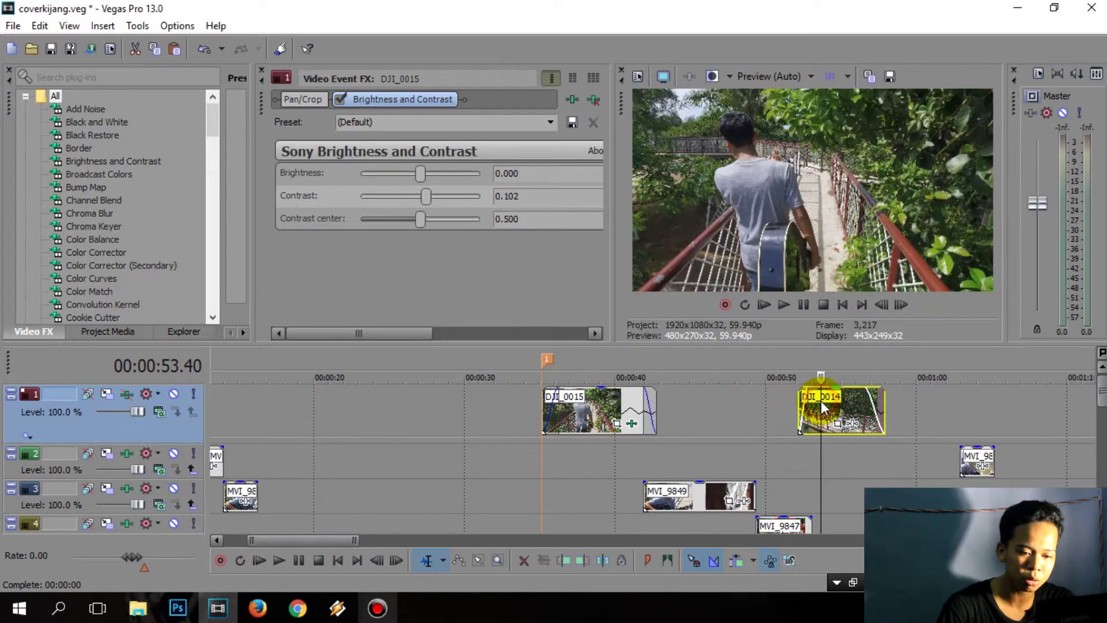
{"action": "left_click", "coordinate": [769, 407]}
{"action": "left_click", "coordinate": [729, 410]}
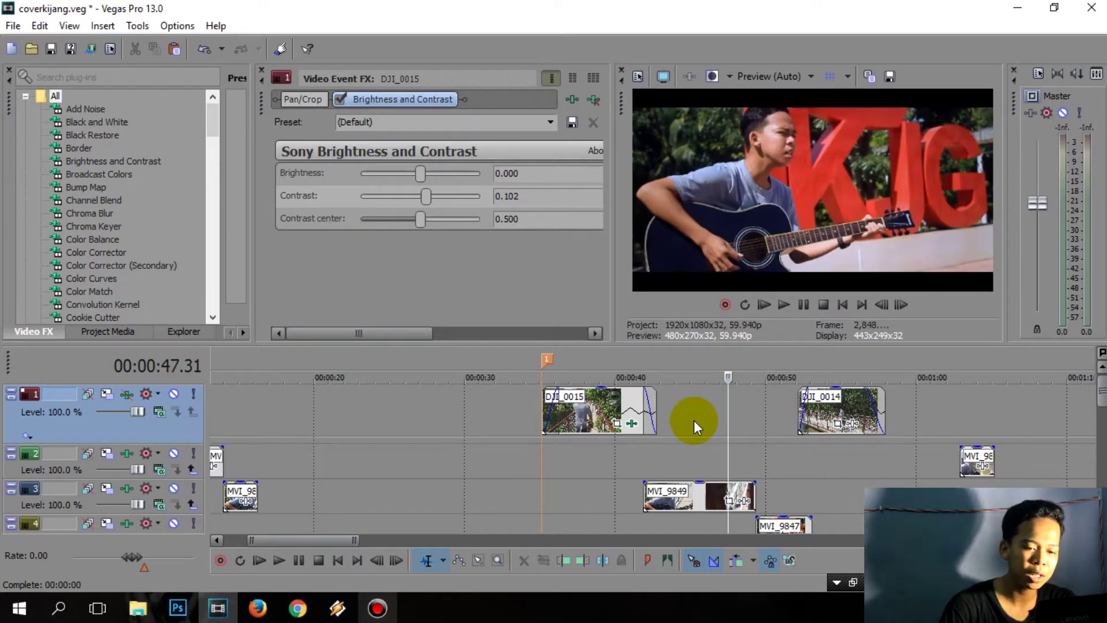
{"action": "left_click", "coordinate": [601, 411]}
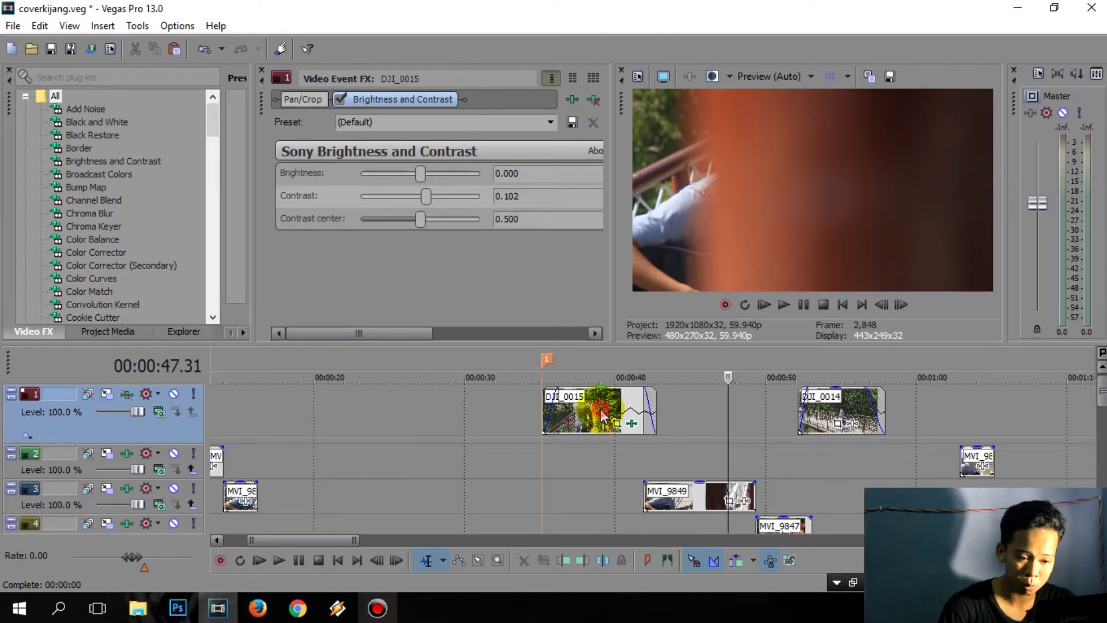
{"action": "left_click", "coordinate": [696, 423]}
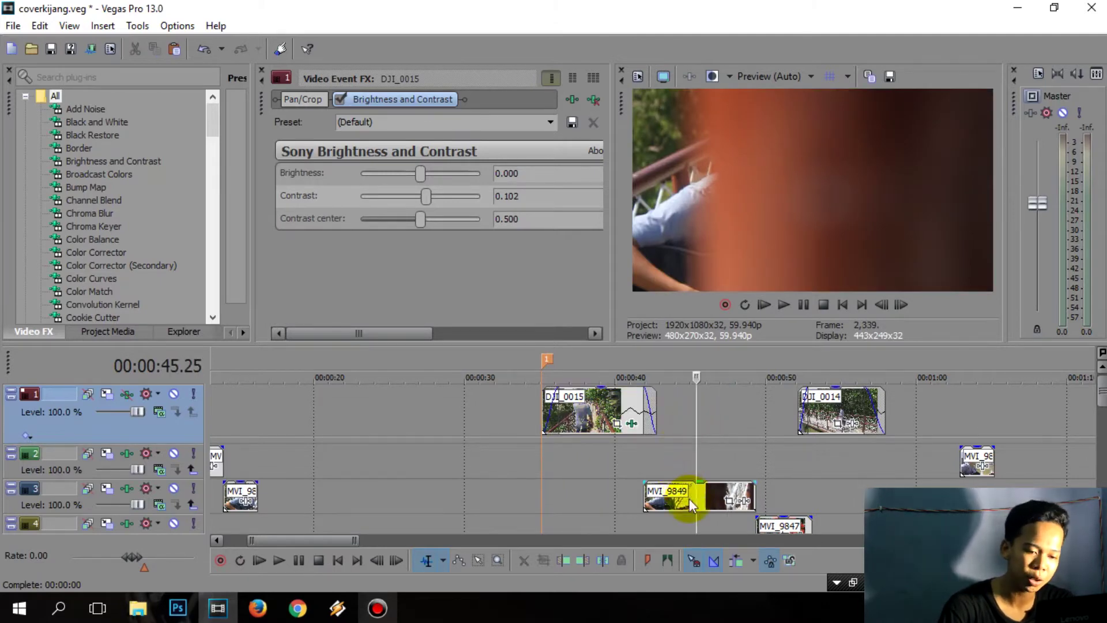
{"action": "left_click", "coordinate": [571, 409]}
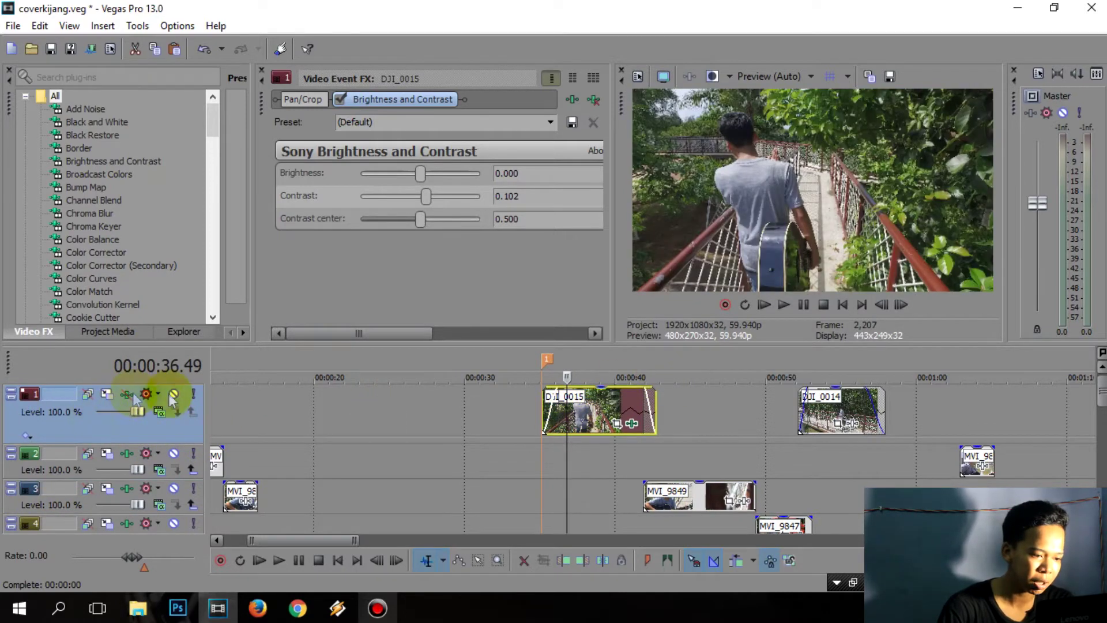
{"action": "left_click", "coordinate": [587, 414]}
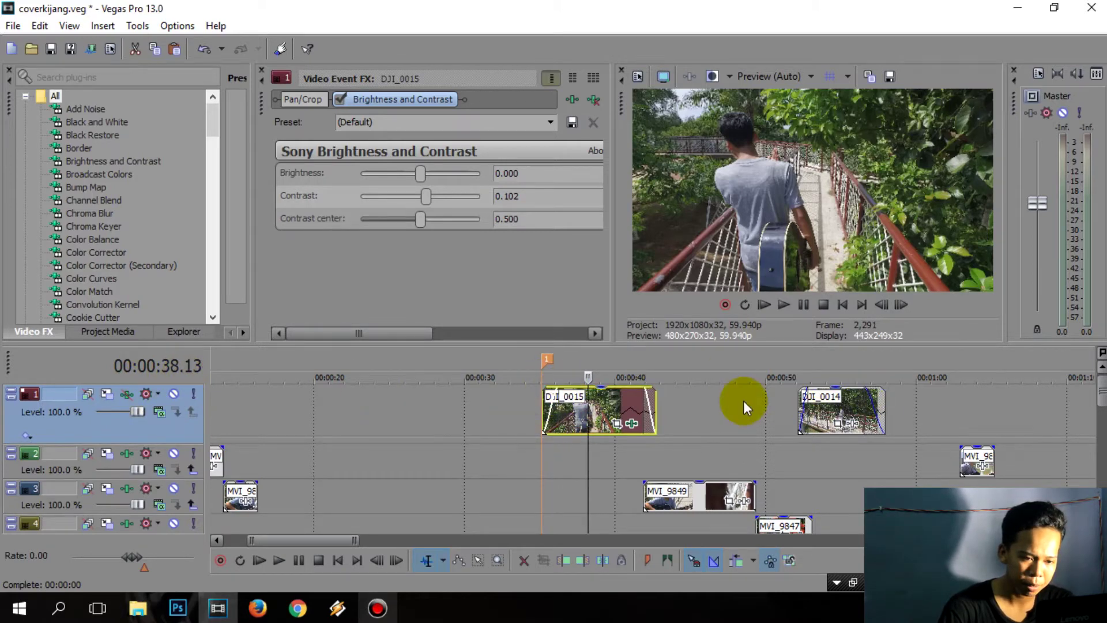
{"action": "left_click", "coordinate": [579, 406]}
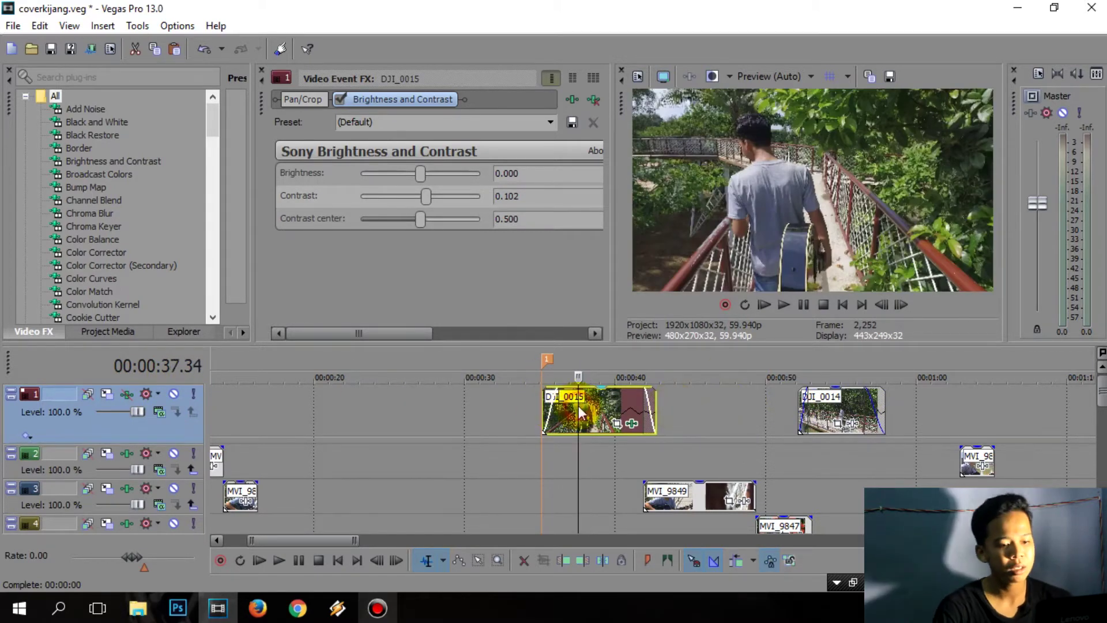
- Open track 1's video effects, widen the effects window and review the chain from Cookie Cutter through Color Corrector
{"action": "left_click", "coordinate": [126, 395]}
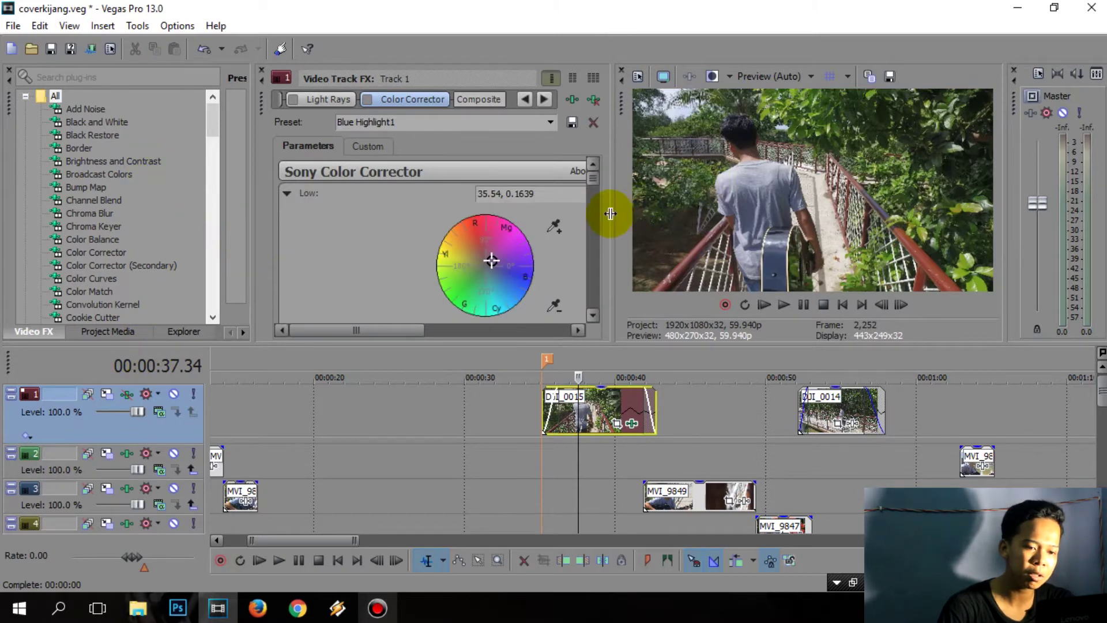
{"action": "left_click_drag", "start_coordinate": [610, 214], "coordinate": [700, 219]}
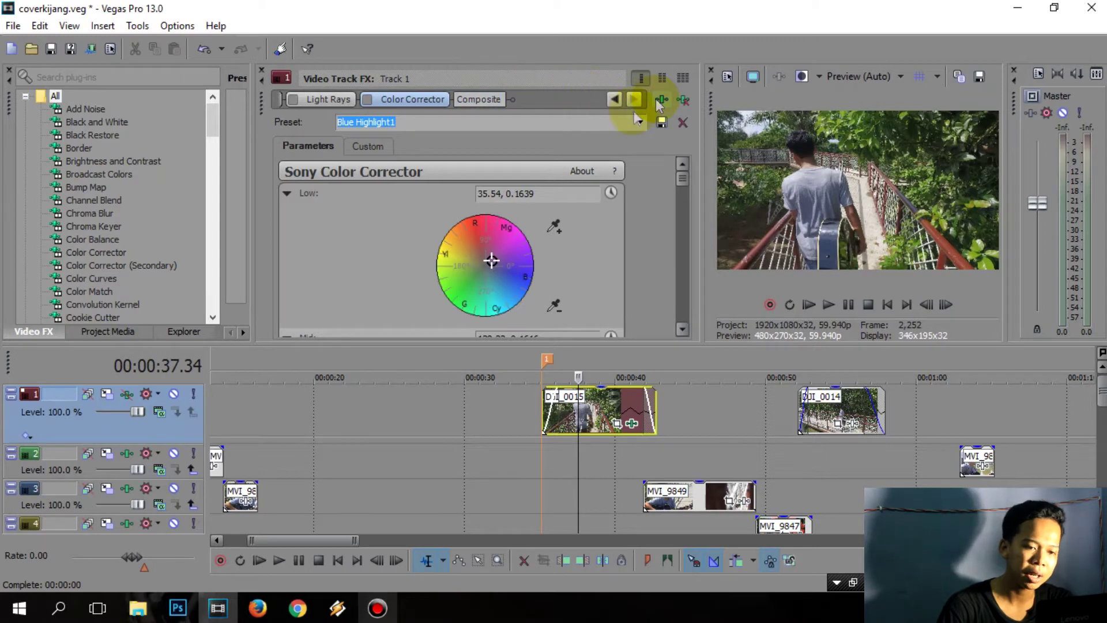
{"action": "left_click", "coordinate": [614, 99]}
{"action": "left_click", "coordinate": [614, 99]}
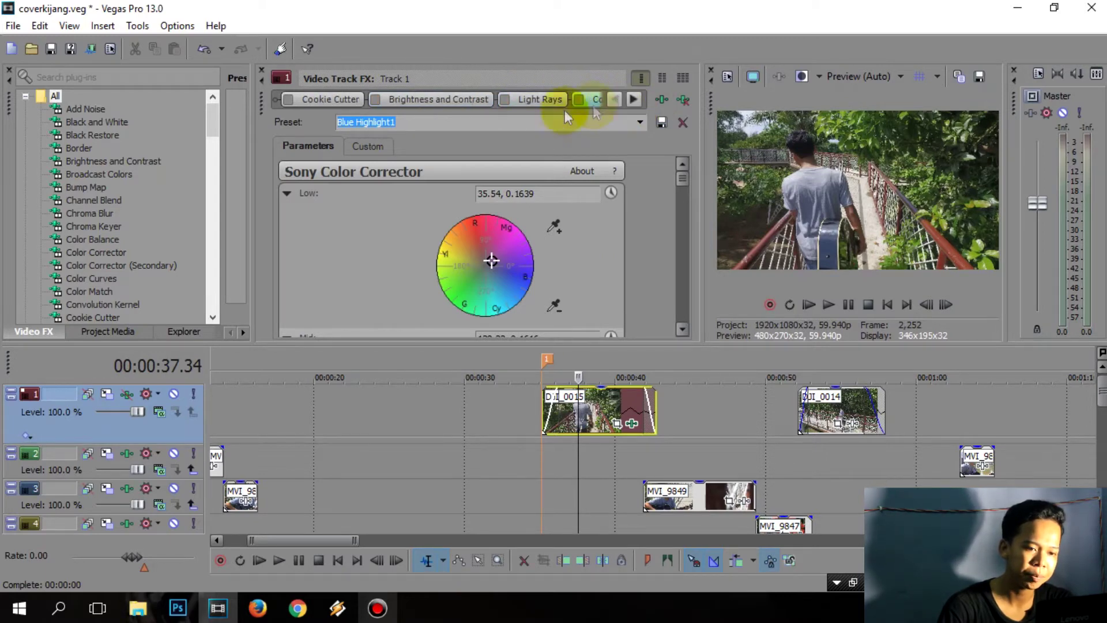
{"action": "left_click", "coordinate": [634, 99]}
{"action": "left_click", "coordinate": [634, 99]}
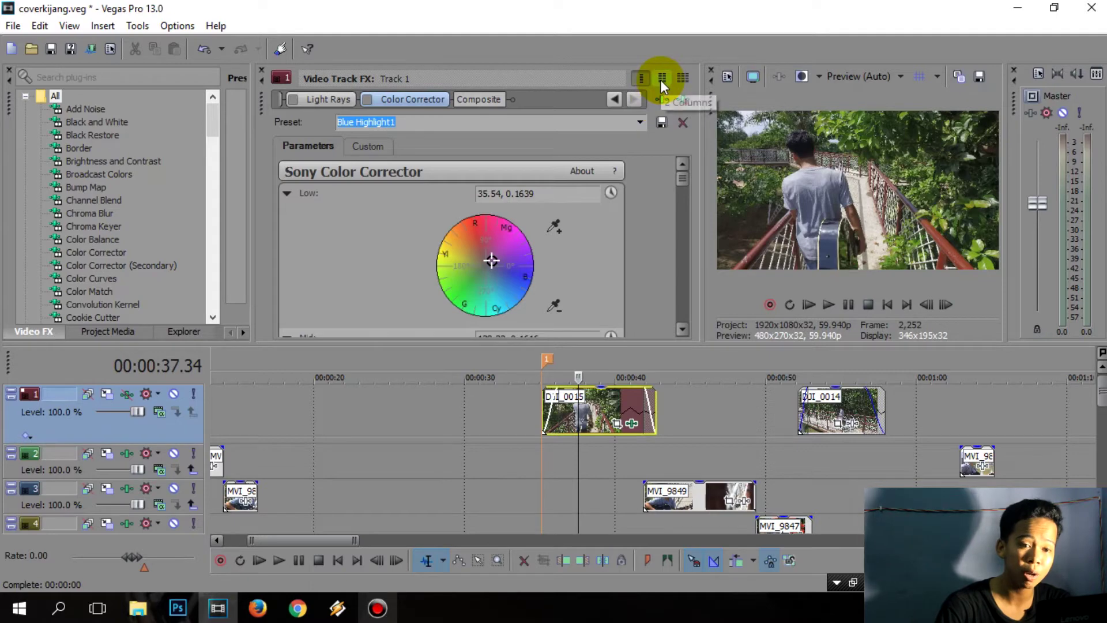
- Browse the Filter Packages and Sony effects available for track 1, highlight Sony Color Corrector and close the chooser without adding anything
{"action": "left_click", "coordinate": [658, 98]}
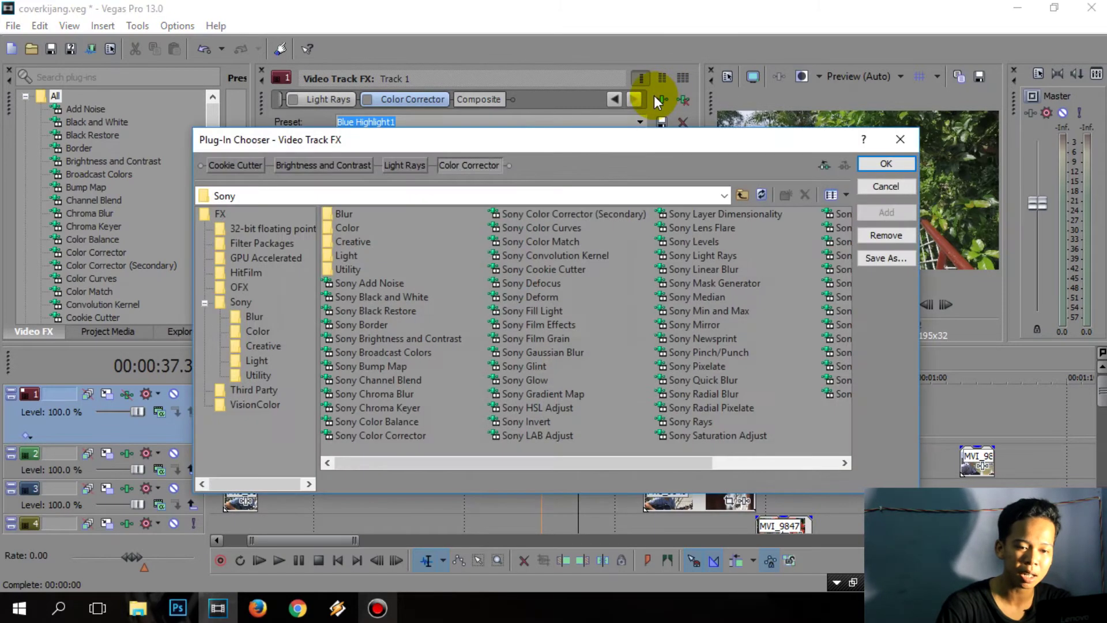
{"action": "left_click", "coordinate": [246, 244]}
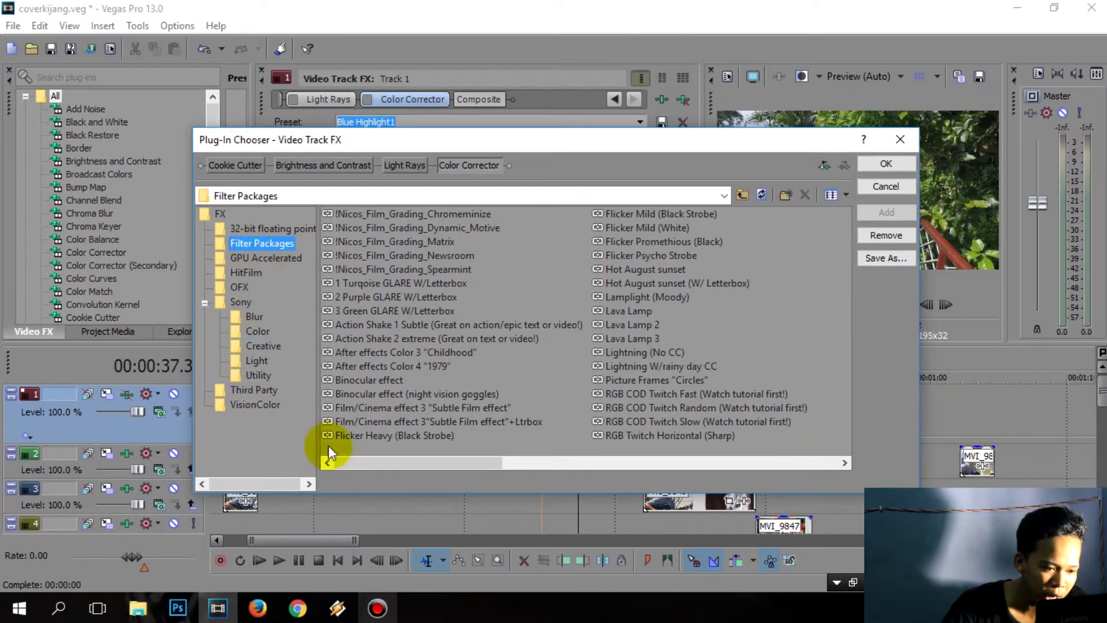
{"action": "left_click_drag", "start_coordinate": [401, 465], "coordinate": [358, 465]}
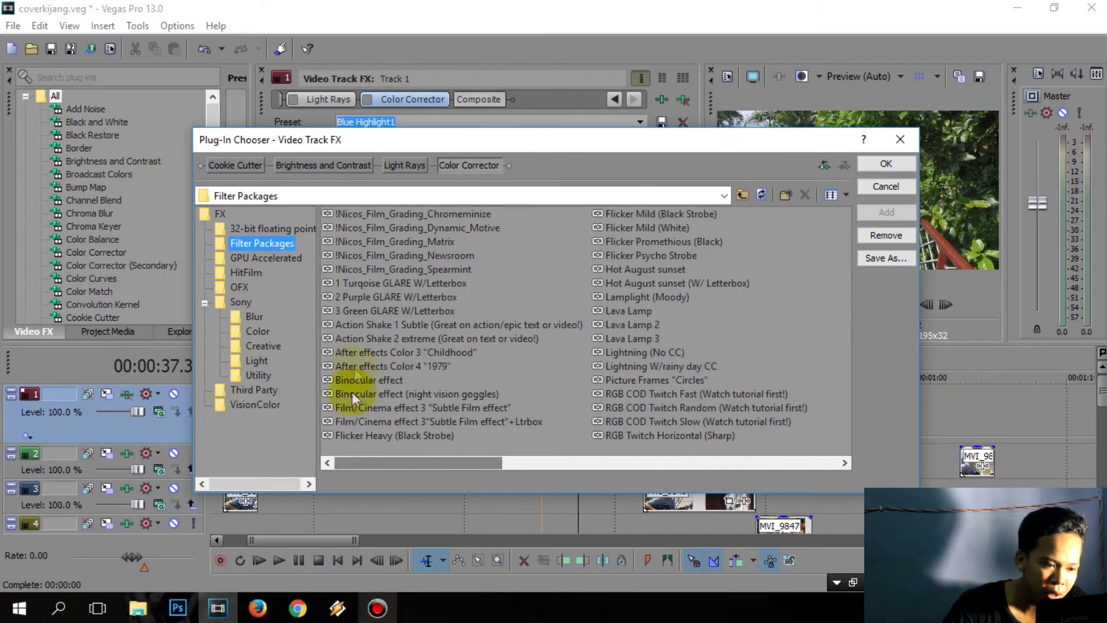
{"action": "left_click", "coordinate": [252, 301]}
{"action": "left_click", "coordinate": [204, 303]}
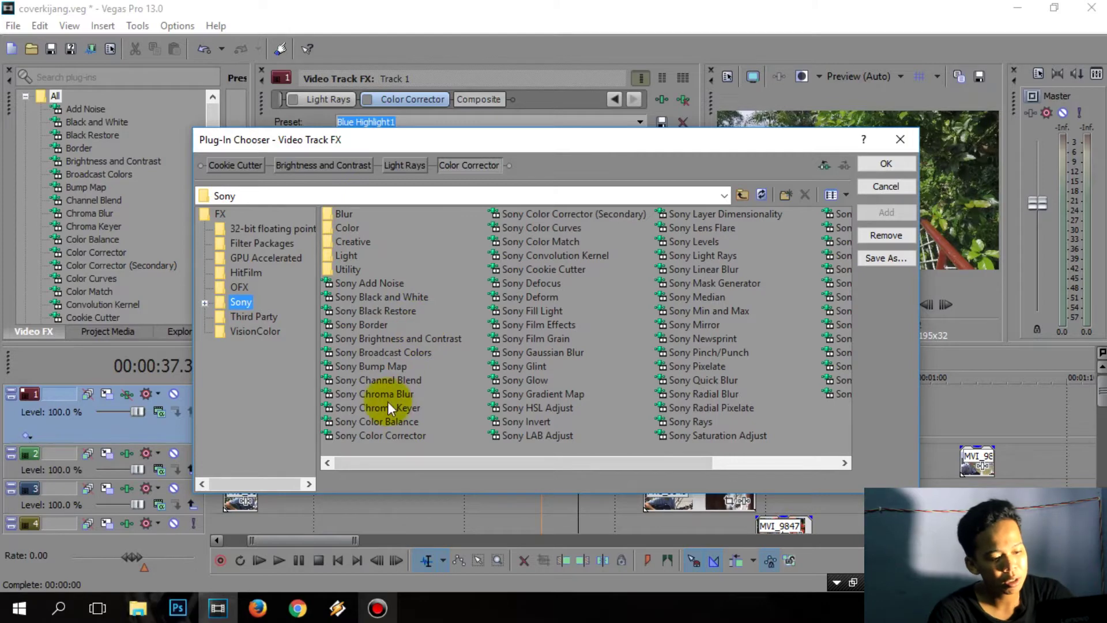
{"action": "left_click", "coordinate": [404, 434]}
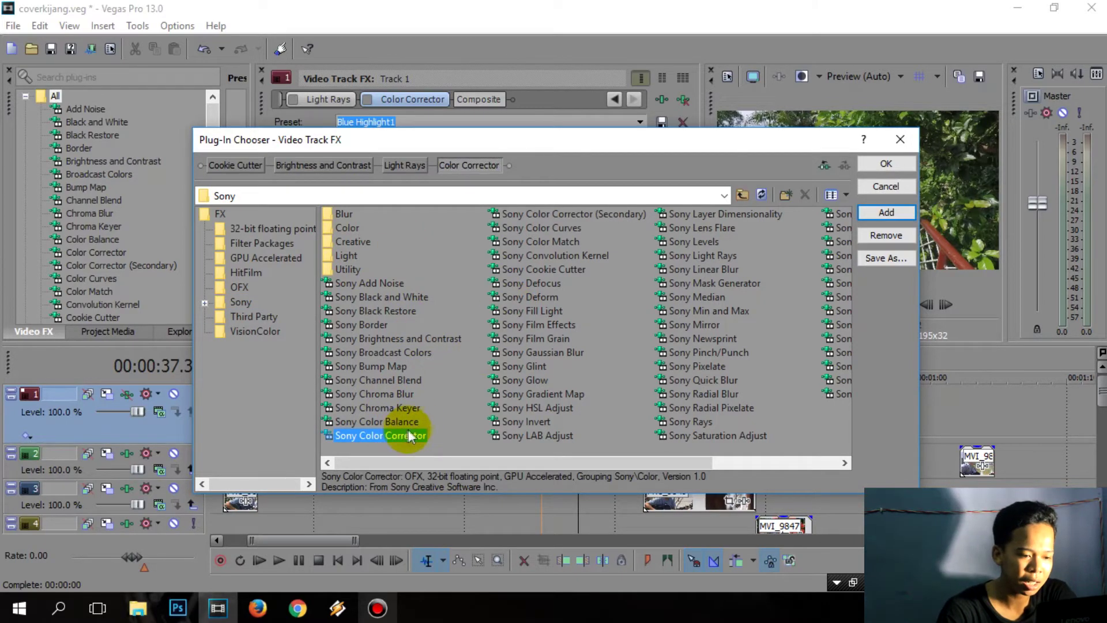
{"action": "left_click", "coordinate": [899, 140]}
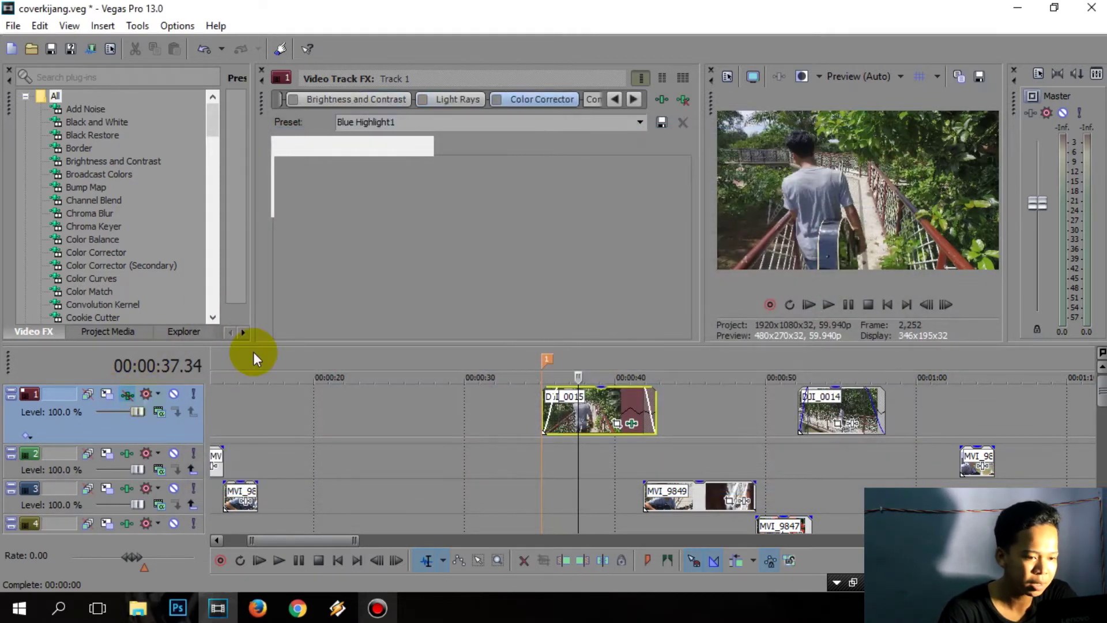
- Locate Sony Color Corrector, Sony Light Rays and Sony Brightness and Contrast among the available track effects, leaving the chain as it is
{"action": "left_click", "coordinate": [664, 98]}
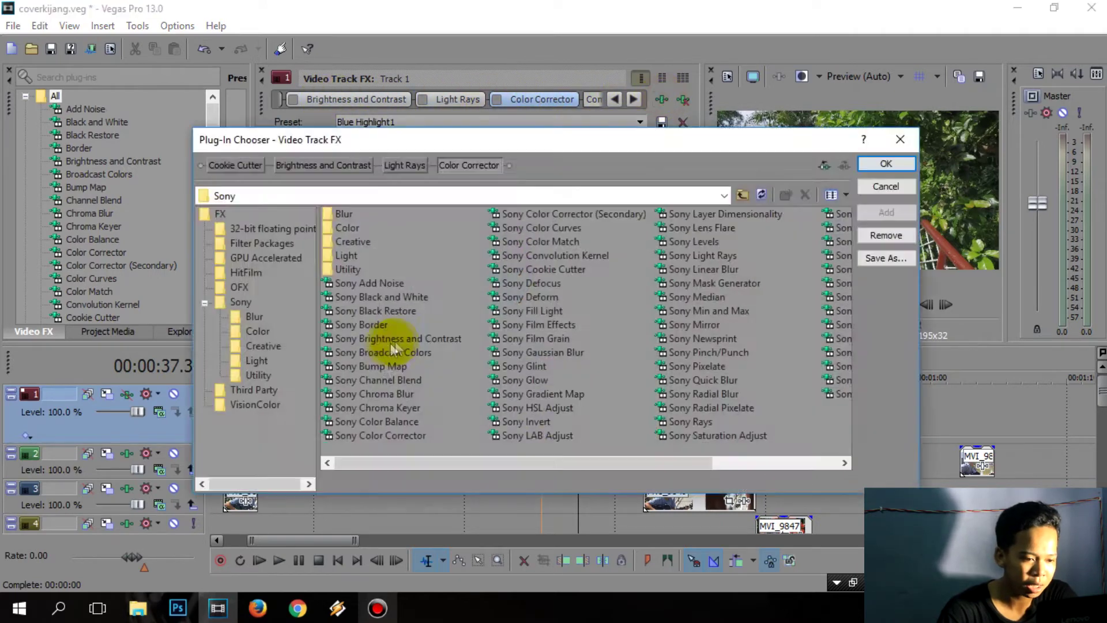
{"action": "left_click", "coordinate": [386, 436]}
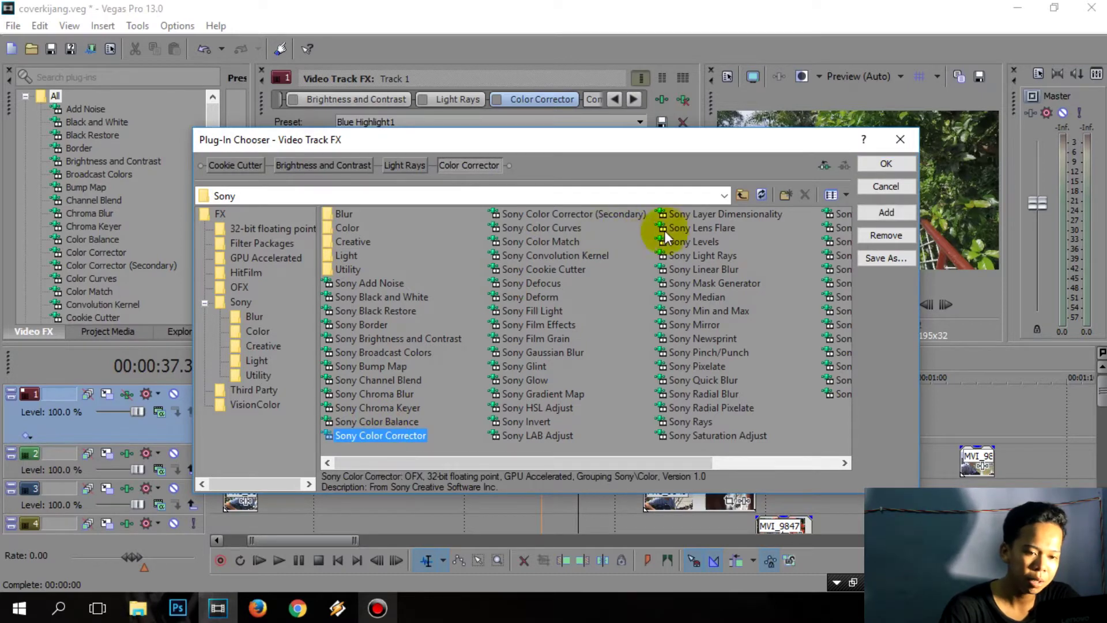
{"action": "left_click", "coordinate": [691, 259]}
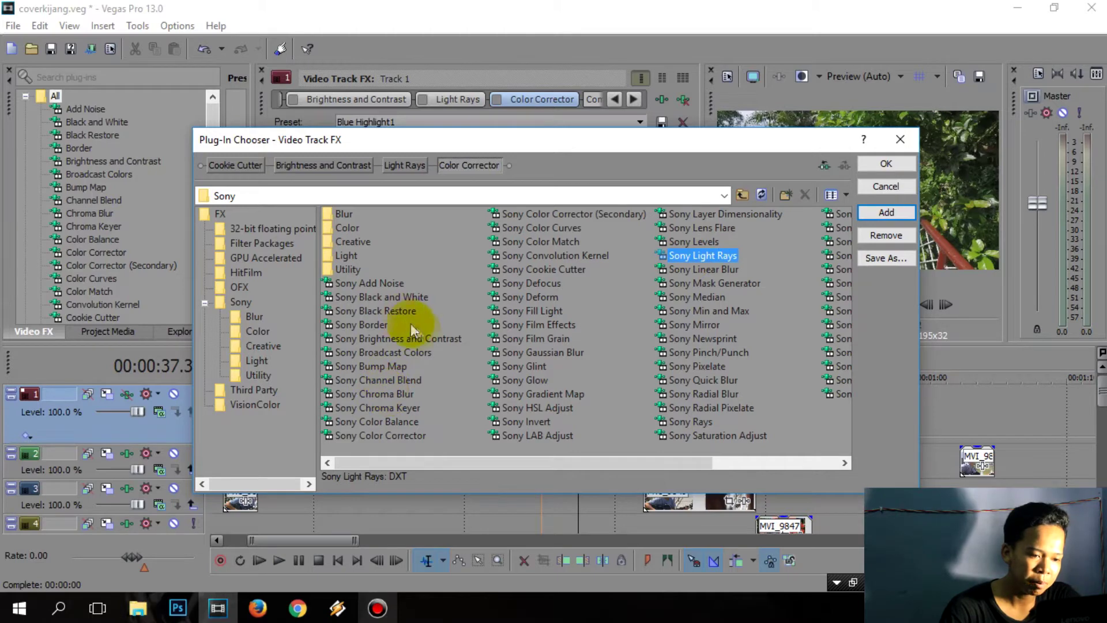
{"action": "left_click", "coordinate": [419, 341]}
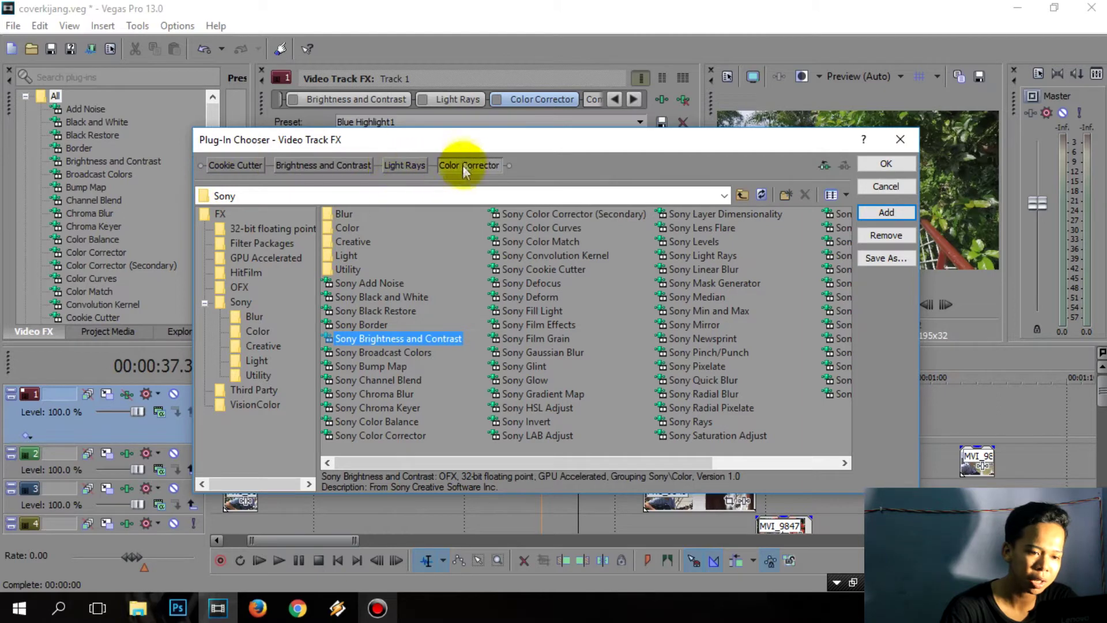
{"action": "left_click", "coordinate": [872, 165]}
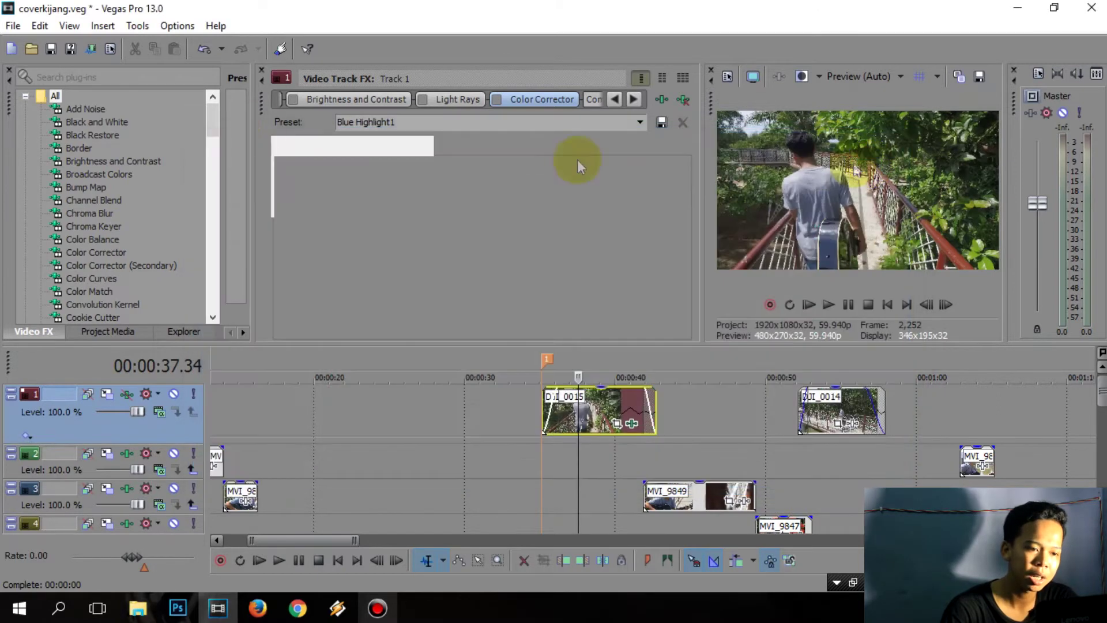
- Enable the Brightness and Contrast, Light Rays and Color Corrector effects on track 1
{"action": "left_click", "coordinate": [344, 98]}
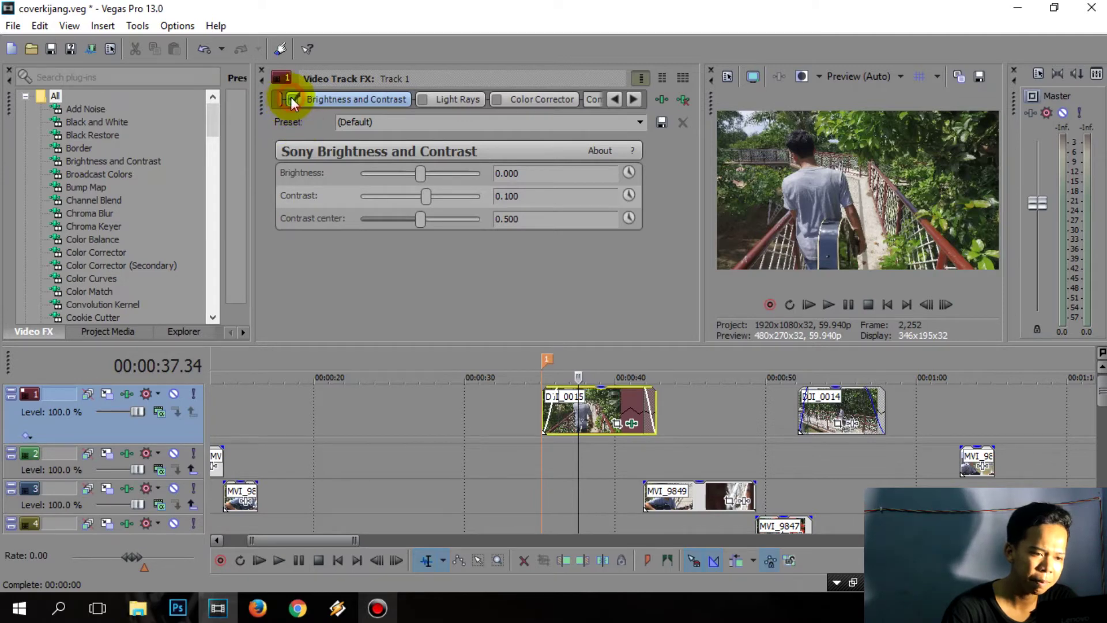
{"action": "left_click", "coordinate": [422, 99]}
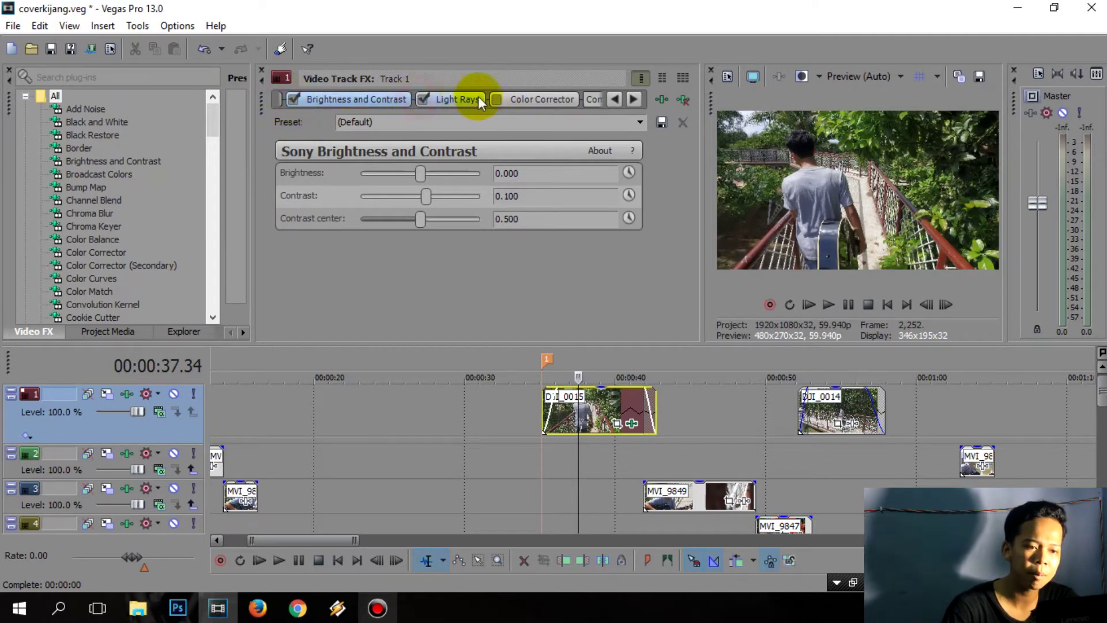
{"action": "left_click", "coordinate": [497, 101]}
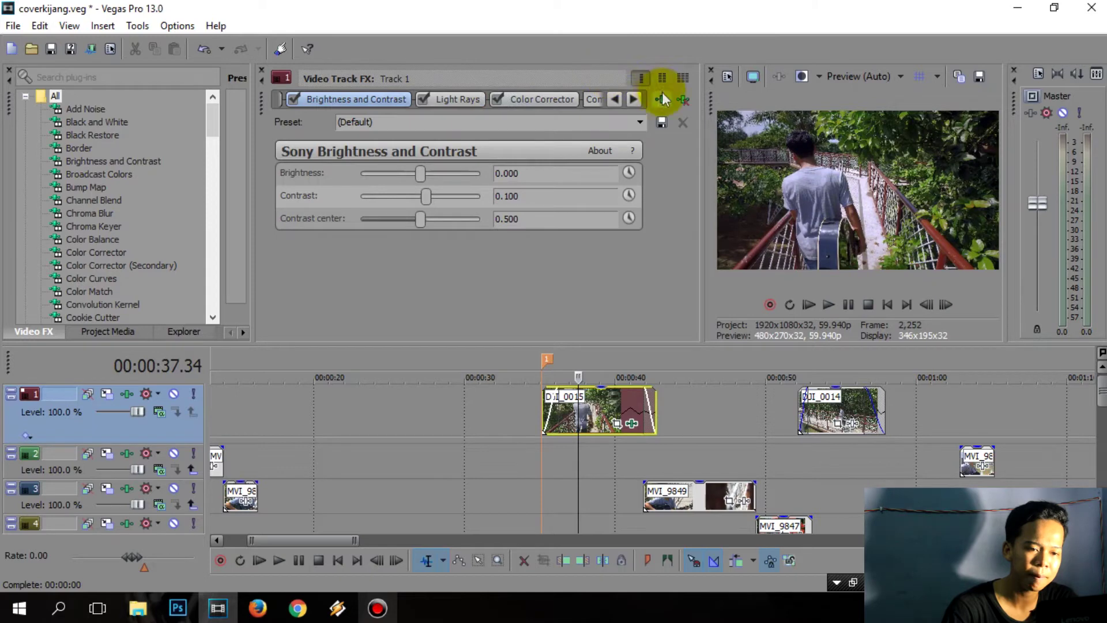
{"action": "left_click", "coordinate": [634, 99]}
{"action": "left_click", "coordinate": [615, 100]}
{"action": "left_click", "coordinate": [615, 99]}
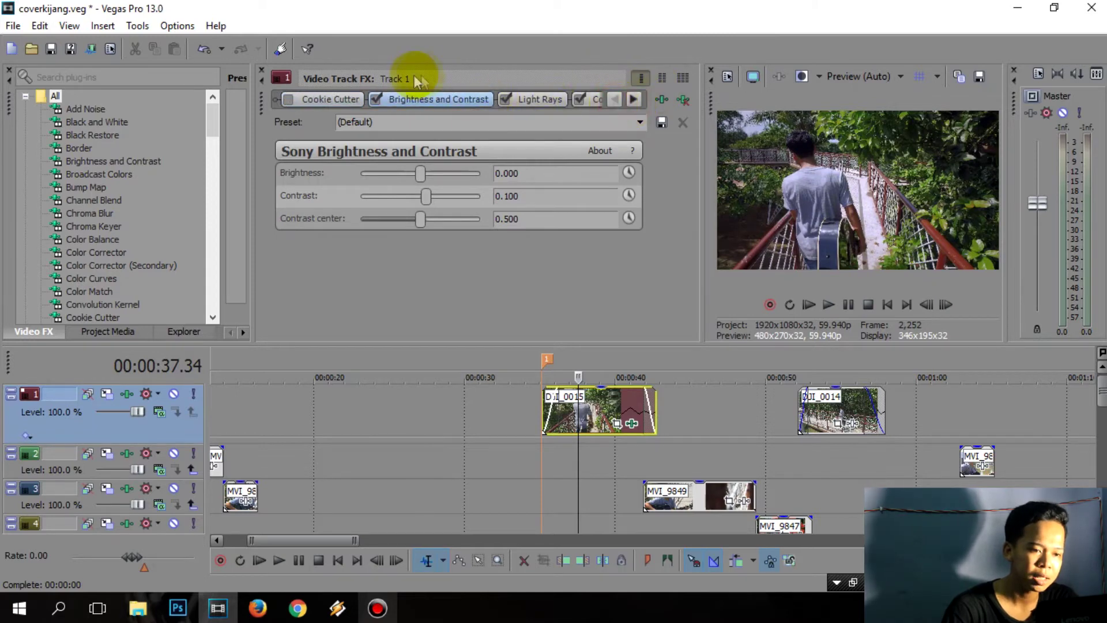
- Set the contrast of track 1's Brightness and Contrast effect to 0.088
{"action": "left_click", "coordinate": [438, 96]}
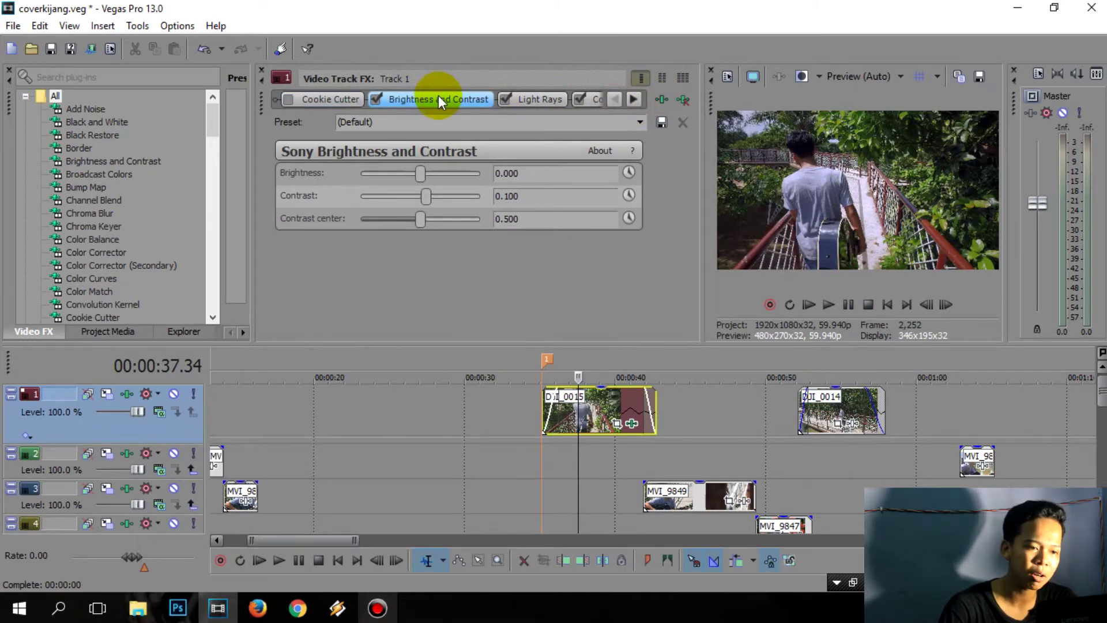
{"action": "left_click_drag", "start_coordinate": [427, 196], "coordinate": [422, 196]}
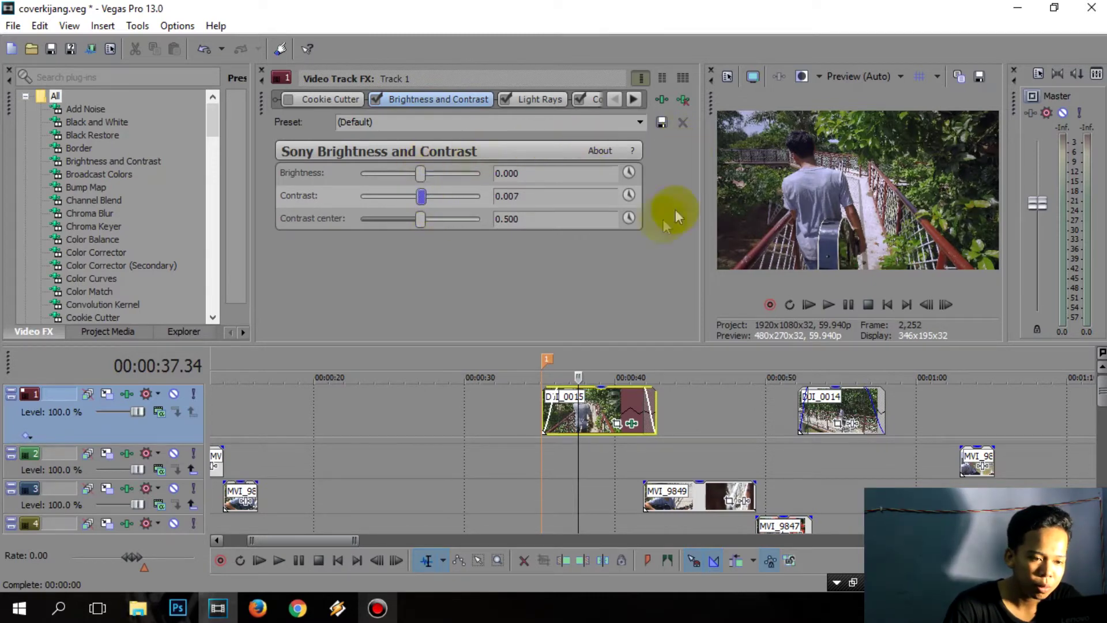
{"action": "left_click_drag", "start_coordinate": [420, 198], "coordinate": [425, 199]}
- Check several frames of the DJI_0015 clip and set track 1's contrast to 0.075
{"action": "left_click", "coordinate": [616, 404]}
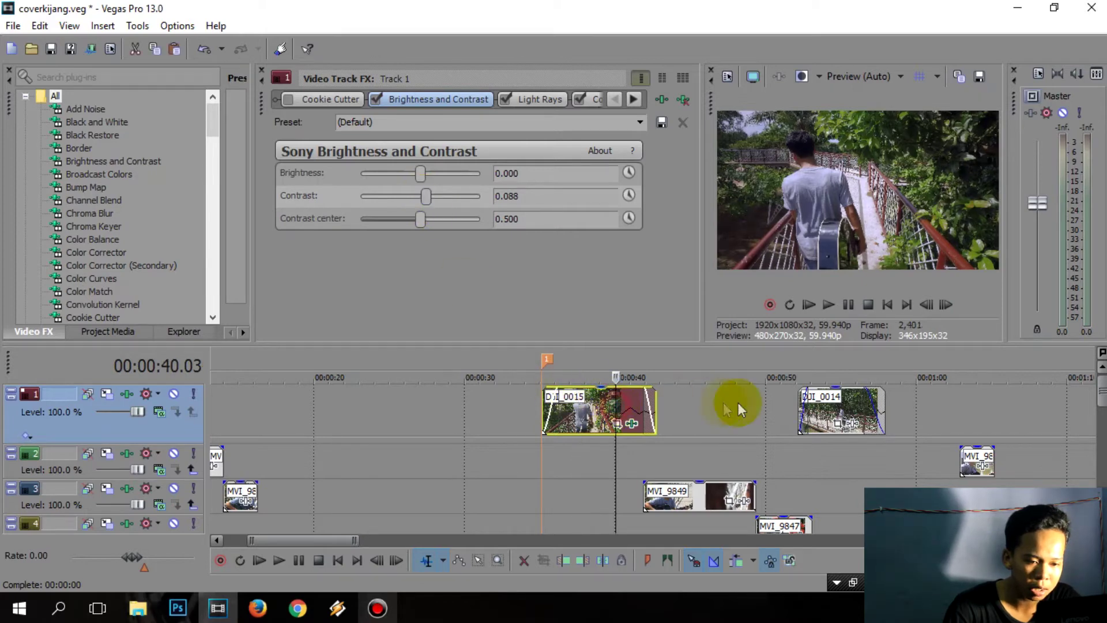
{"action": "left_click", "coordinate": [738, 399]}
{"action": "left_click", "coordinate": [692, 399]}
{"action": "left_click", "coordinate": [593, 397]}
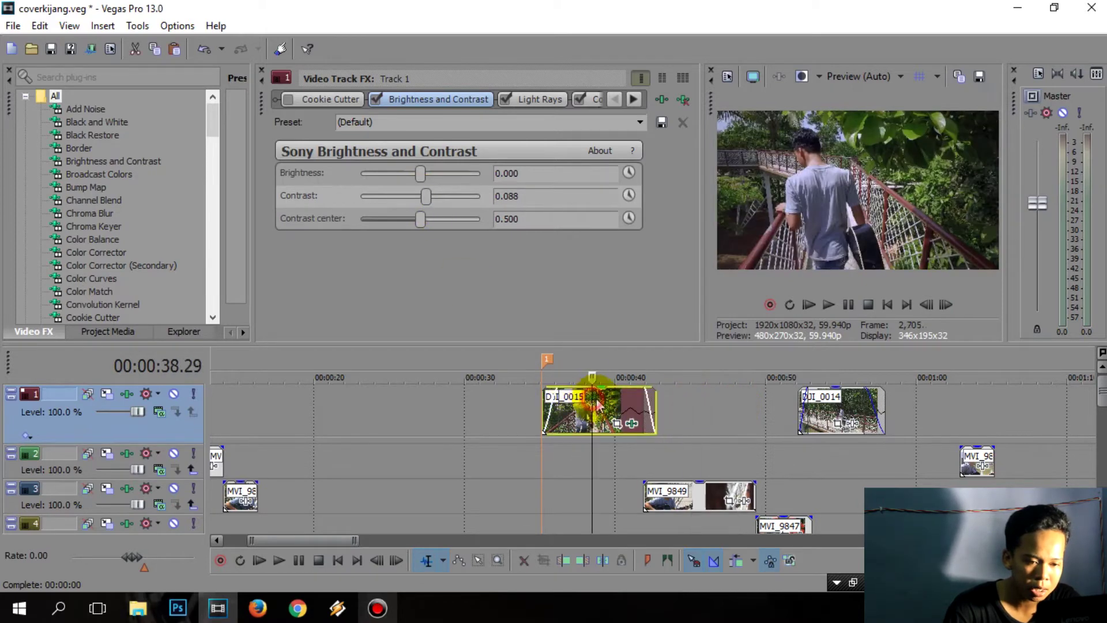
{"action": "left_click", "coordinate": [602, 414]}
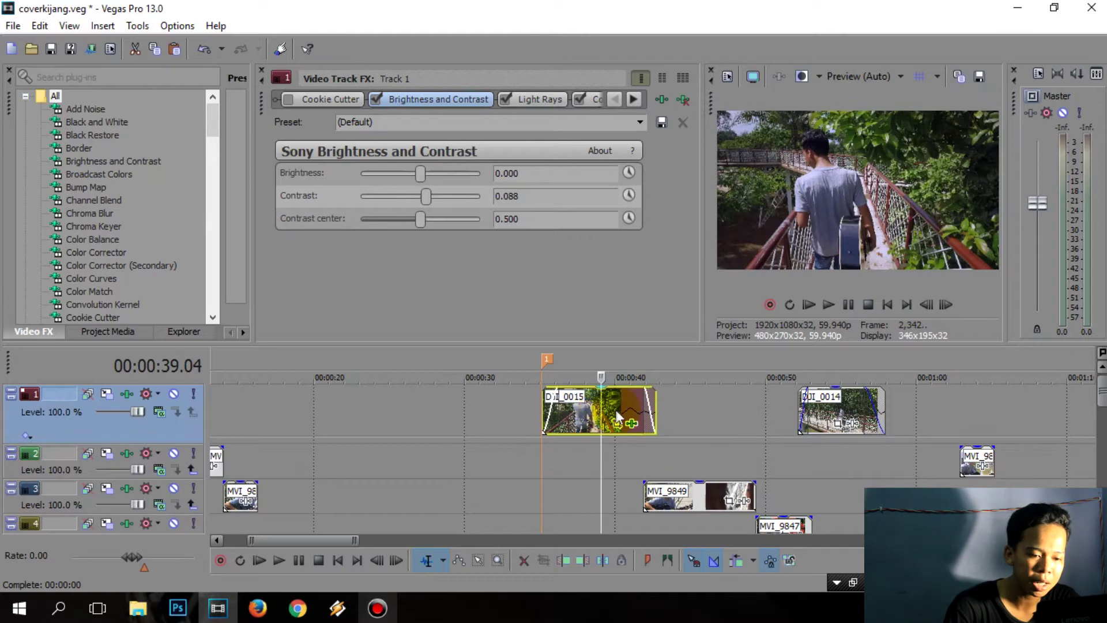
{"action": "left_click", "coordinate": [619, 397]}
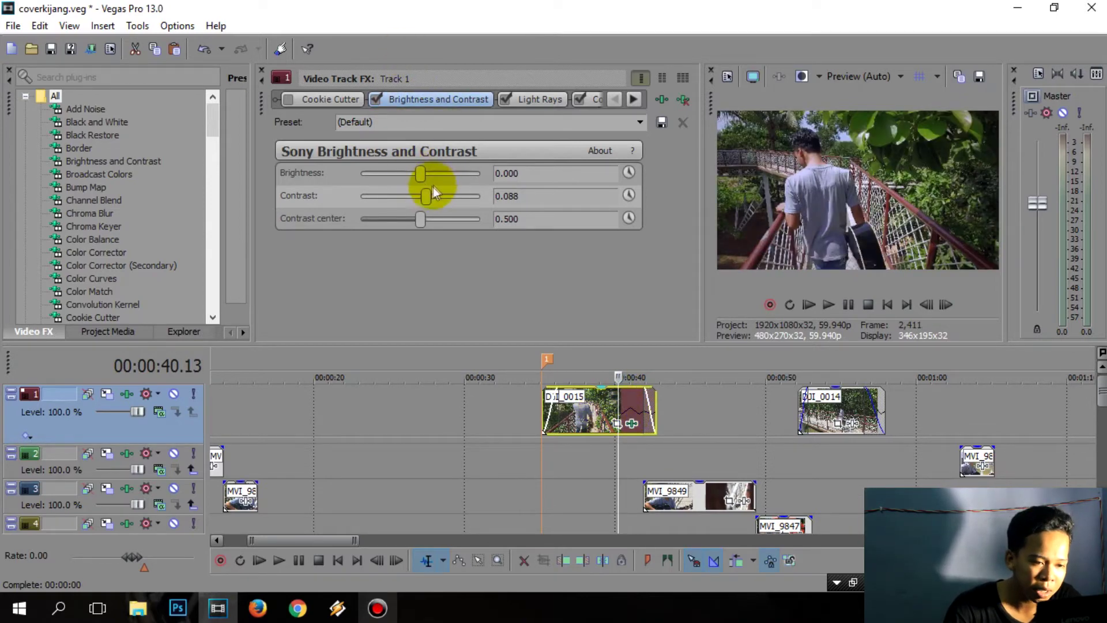
{"action": "left_click_drag", "start_coordinate": [428, 196], "coordinate": [427, 197]}
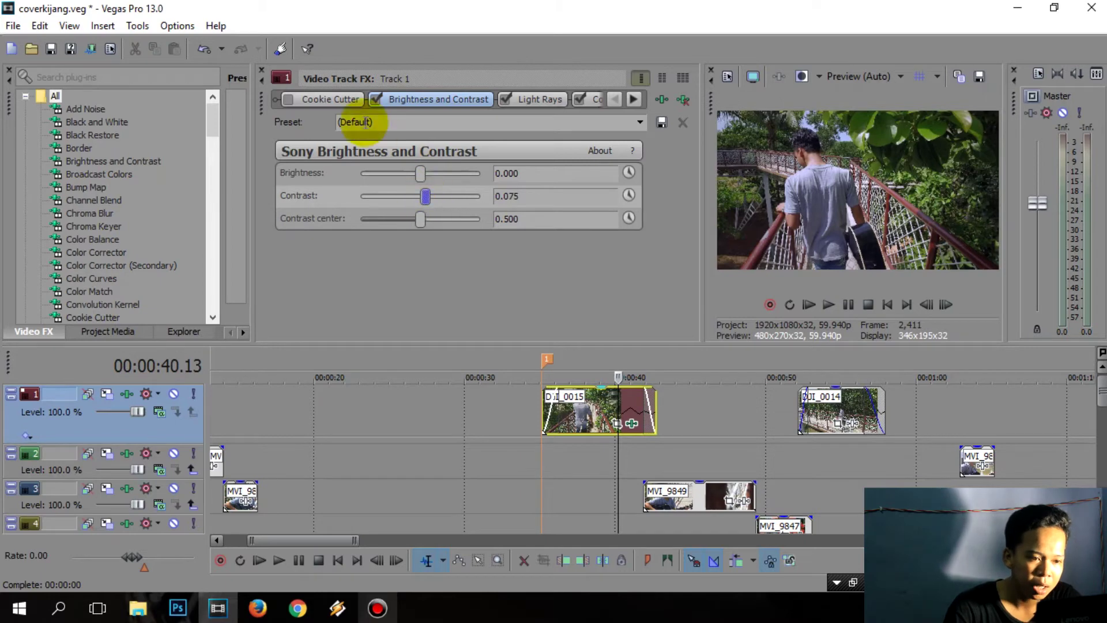
- Save track 1's Brightness and Contrast settings as a preset named tes, select it and preview an earlier frame of DJI_0015
{"action": "left_click", "coordinate": [398, 123]}
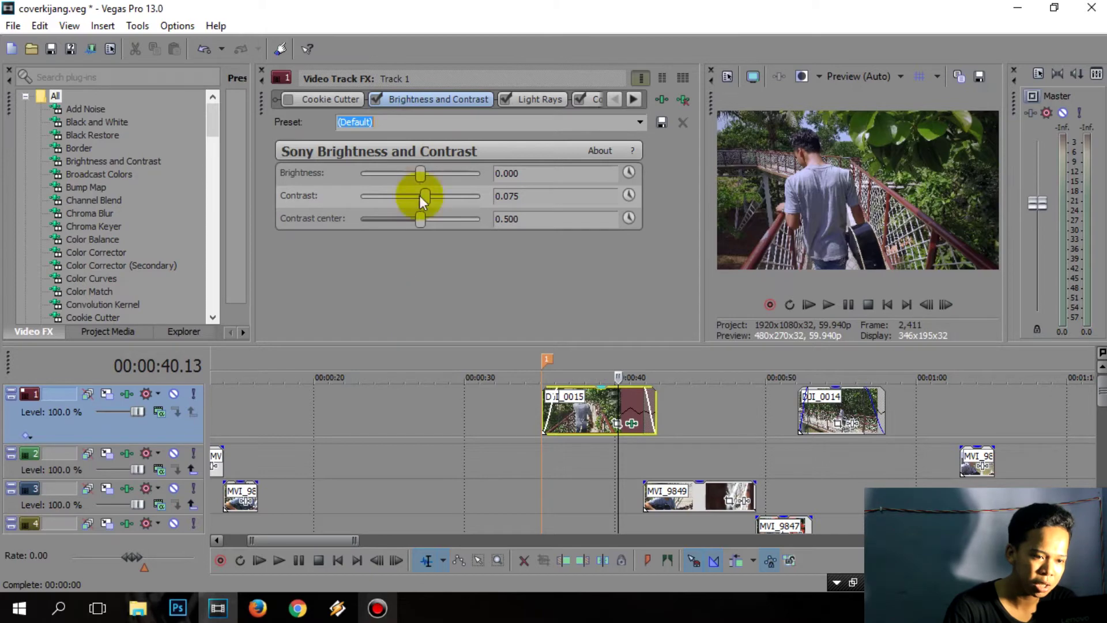
{"action": "left_click", "coordinate": [393, 125]}
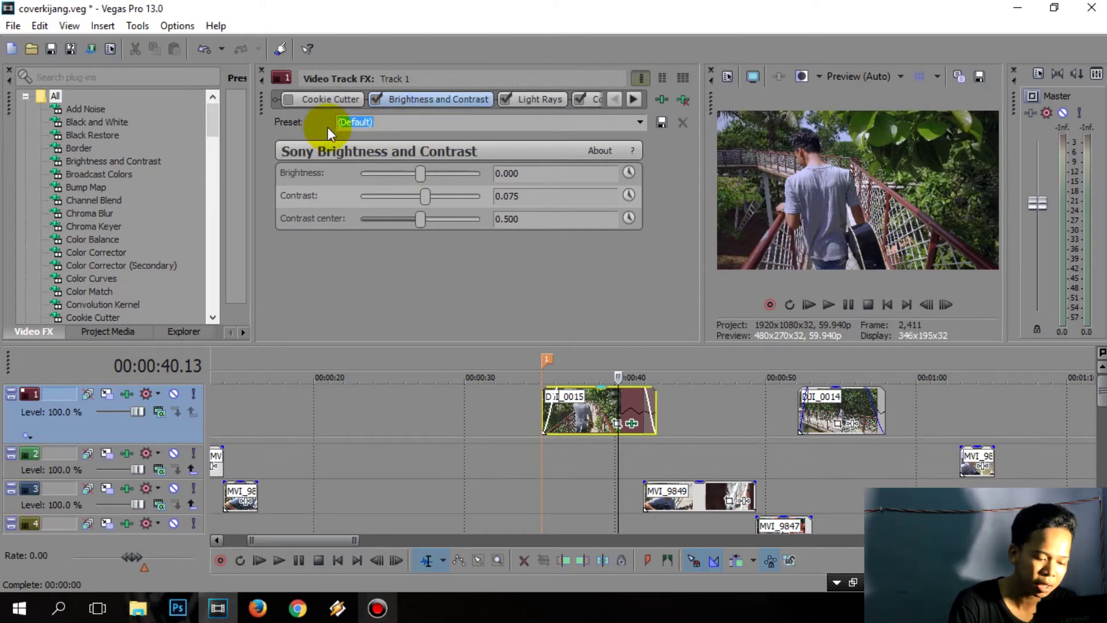
{"action": "type", "text": "tes"}
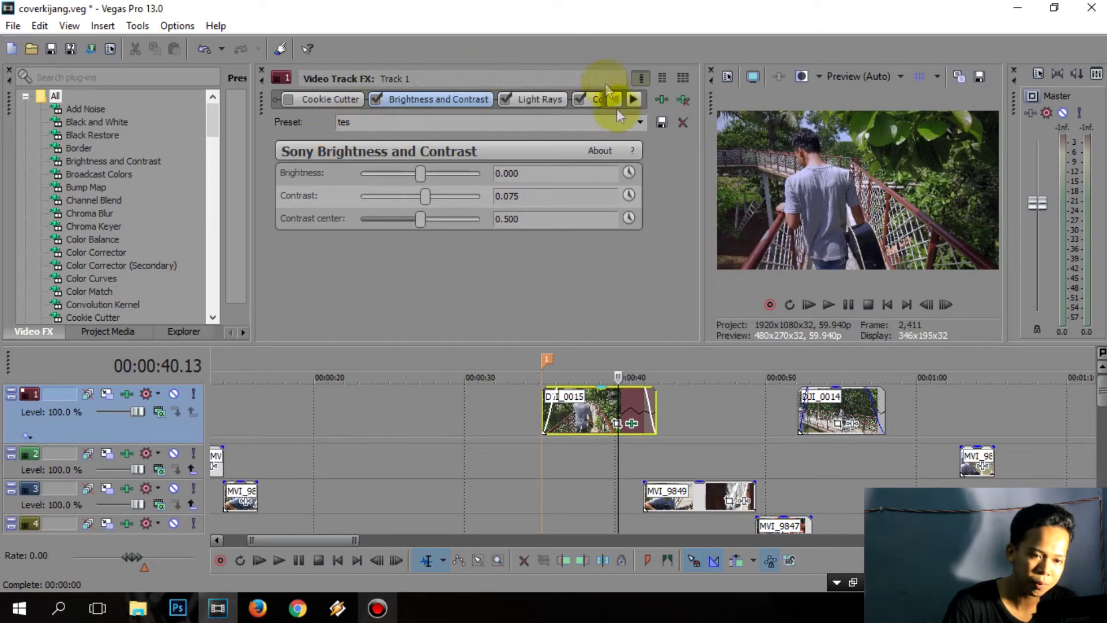
{"action": "left_click", "coordinate": [661, 122]}
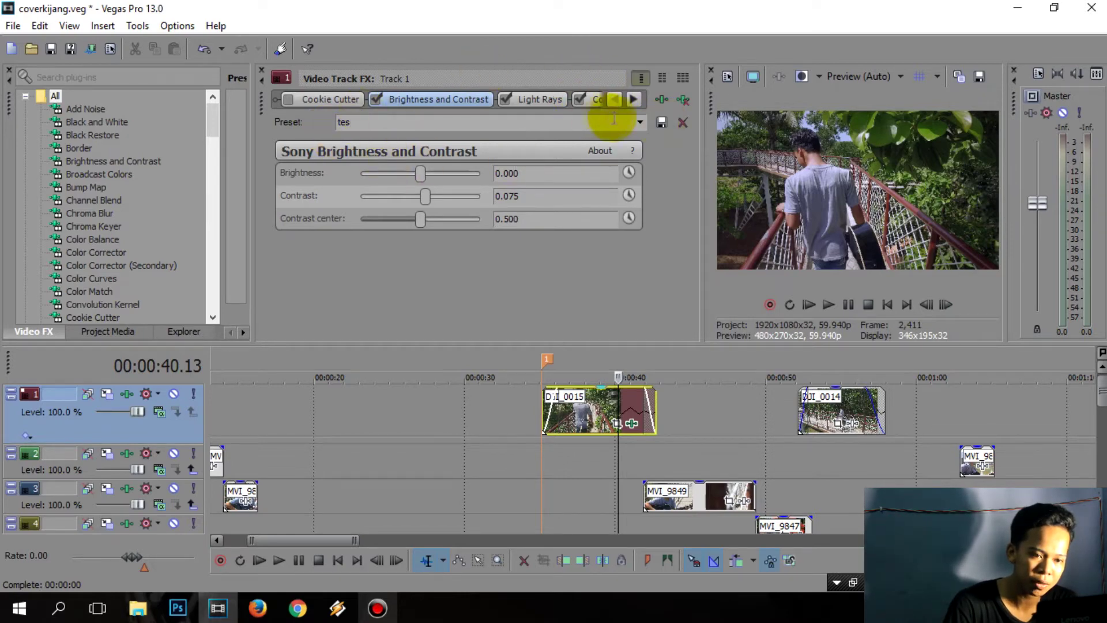
{"action": "left_click", "coordinate": [639, 122]}
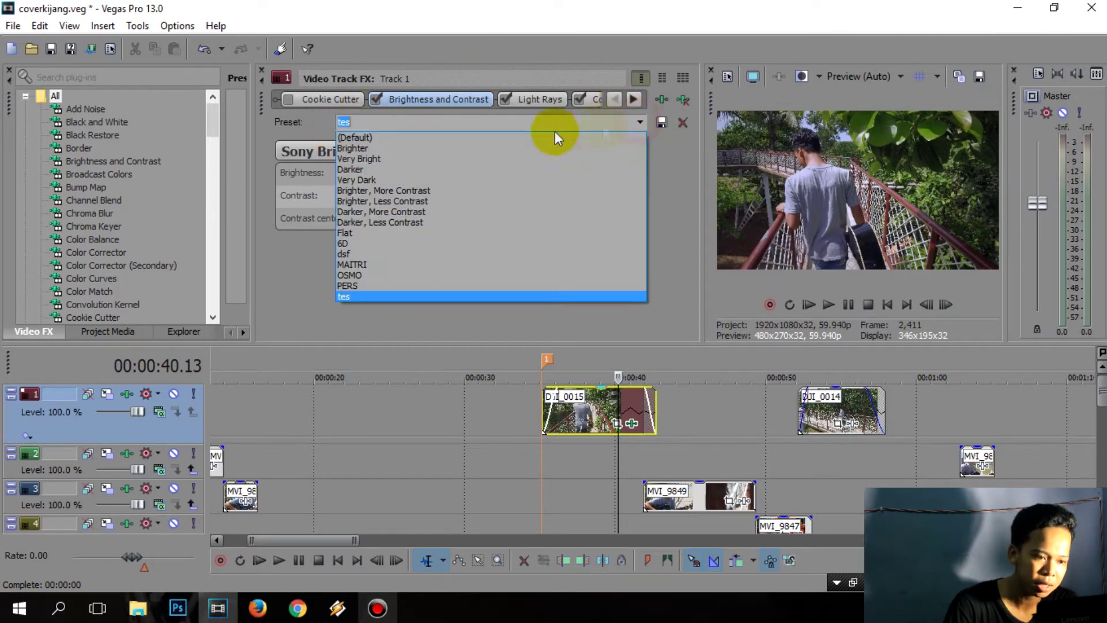
{"action": "left_click", "coordinate": [344, 296]}
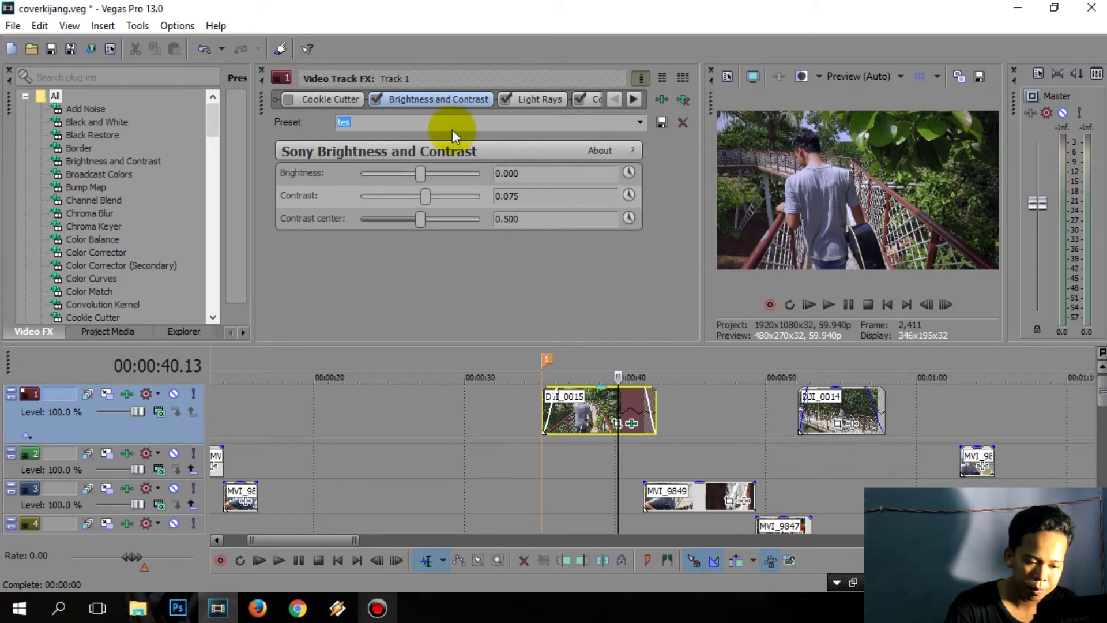
{"action": "left_click", "coordinate": [571, 411]}
{"action": "left_click", "coordinate": [577, 404]}
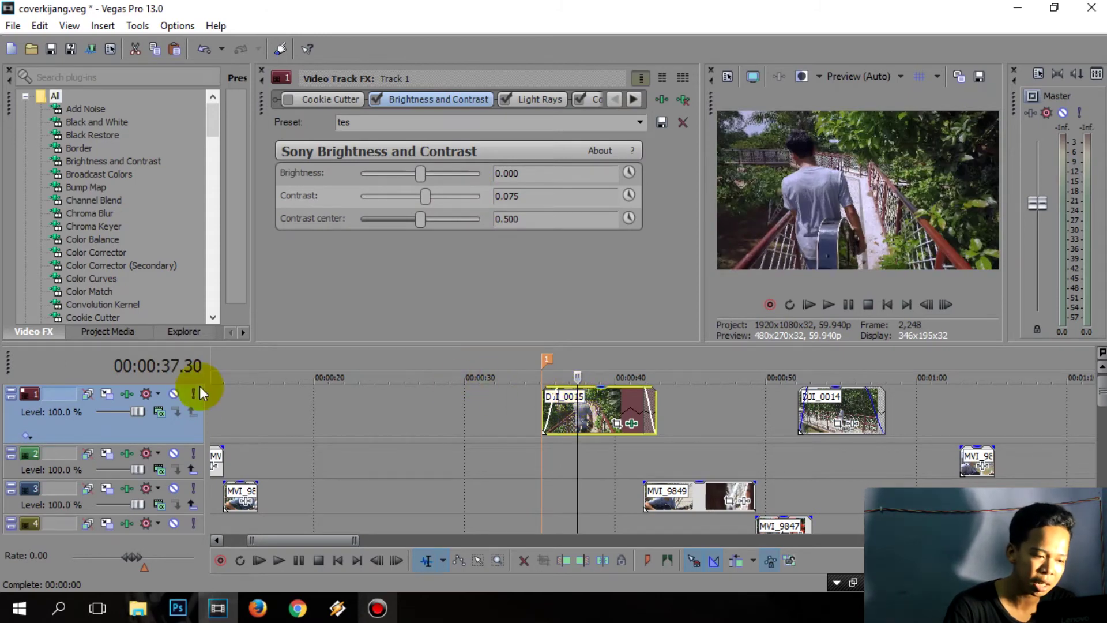
- Apply the tes preset to the Brightness and Contrast effect on track 2
{"action": "left_click", "coordinate": [128, 453]}
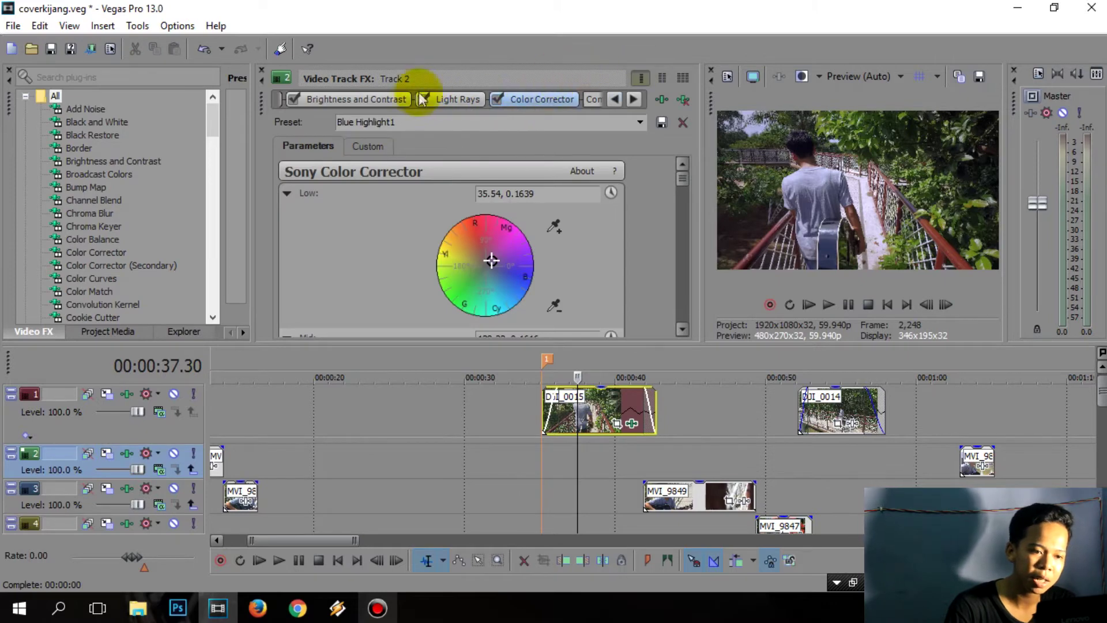
{"action": "left_click", "coordinate": [380, 99]}
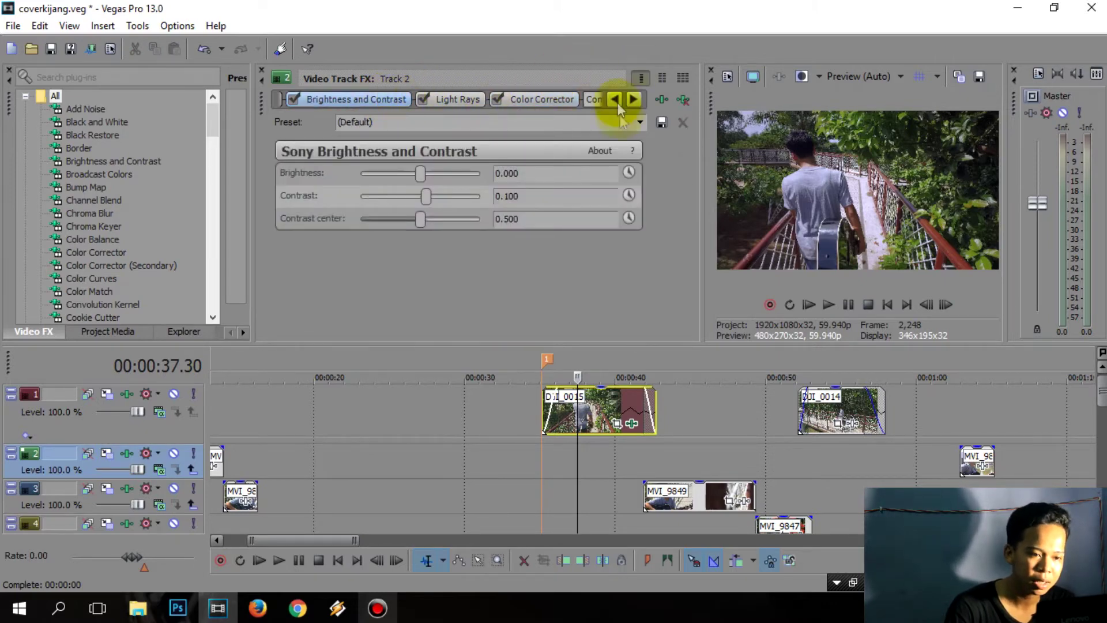
{"action": "left_click", "coordinate": [638, 123]}
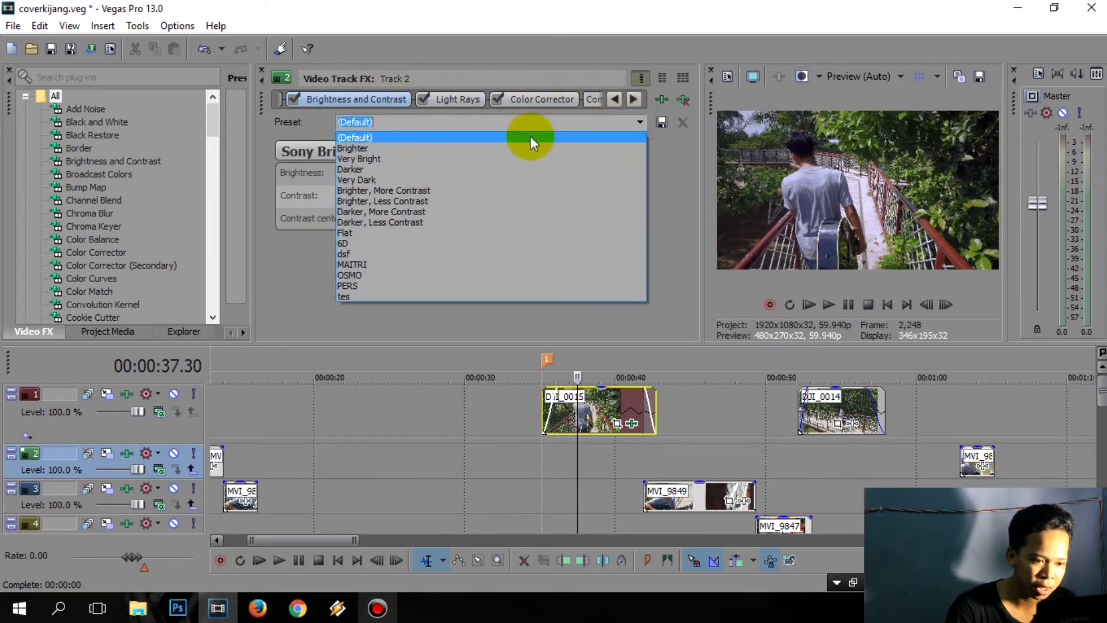
{"action": "left_click", "coordinate": [386, 296]}
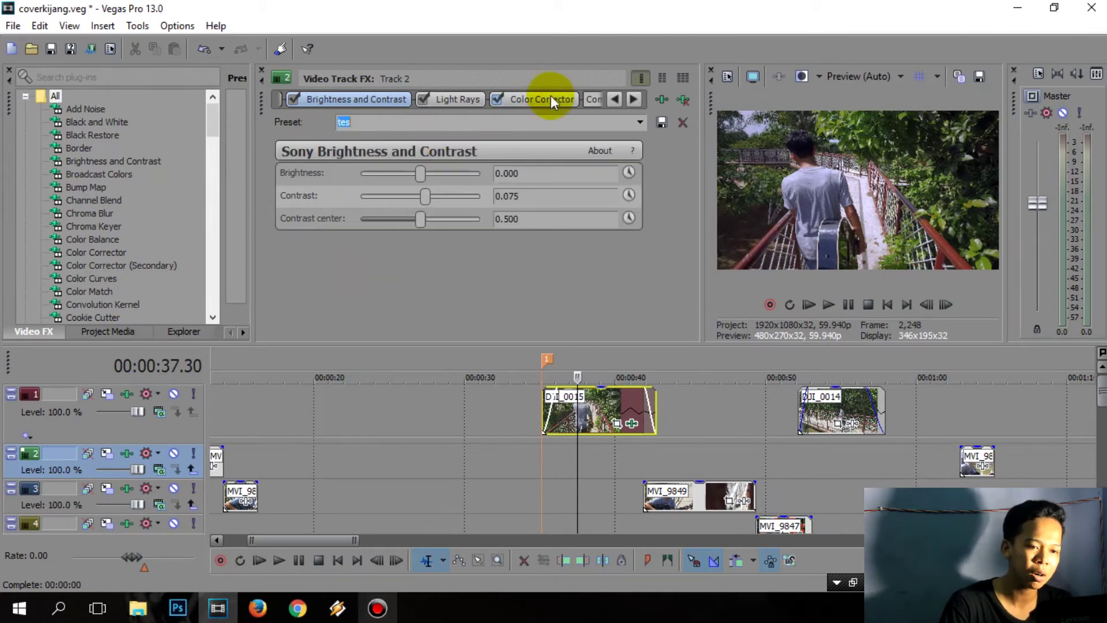
- Open track 1's Color Corrector effect and examine its Low, Mid and High colour wheels and saturation, gamma and gain settings
{"action": "left_click", "coordinate": [119, 398]}
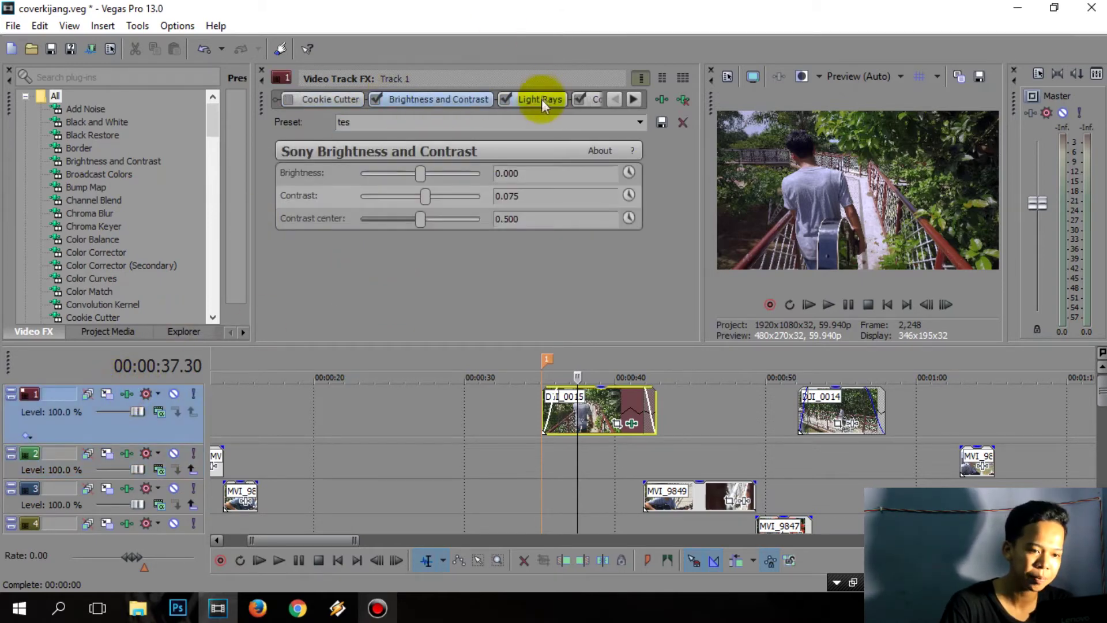
{"action": "left_click", "coordinate": [633, 100]}
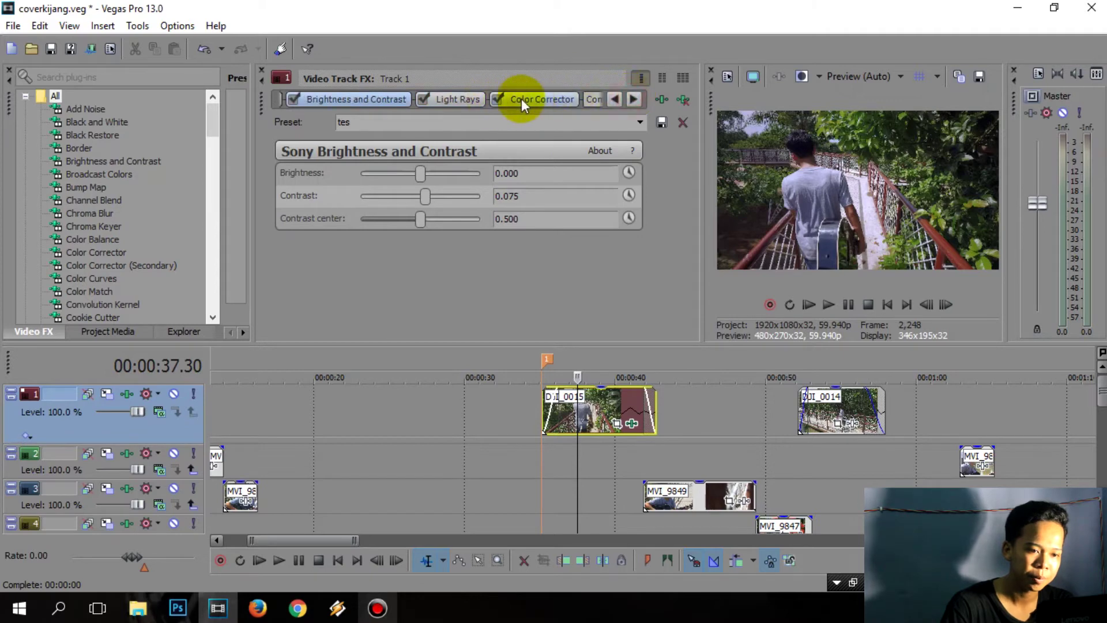
{"action": "left_click", "coordinate": [525, 99]}
{"action": "mouse_move", "coordinate": [683, 181]}
{"action": "left_mouse_down"}
{"action": "mouse_move", "coordinate": [680, 210]}
{"action": "mouse_move", "coordinate": [682, 167]}
{"action": "left_mouse_up"}
{"action": "left_click", "coordinate": [683, 194]}
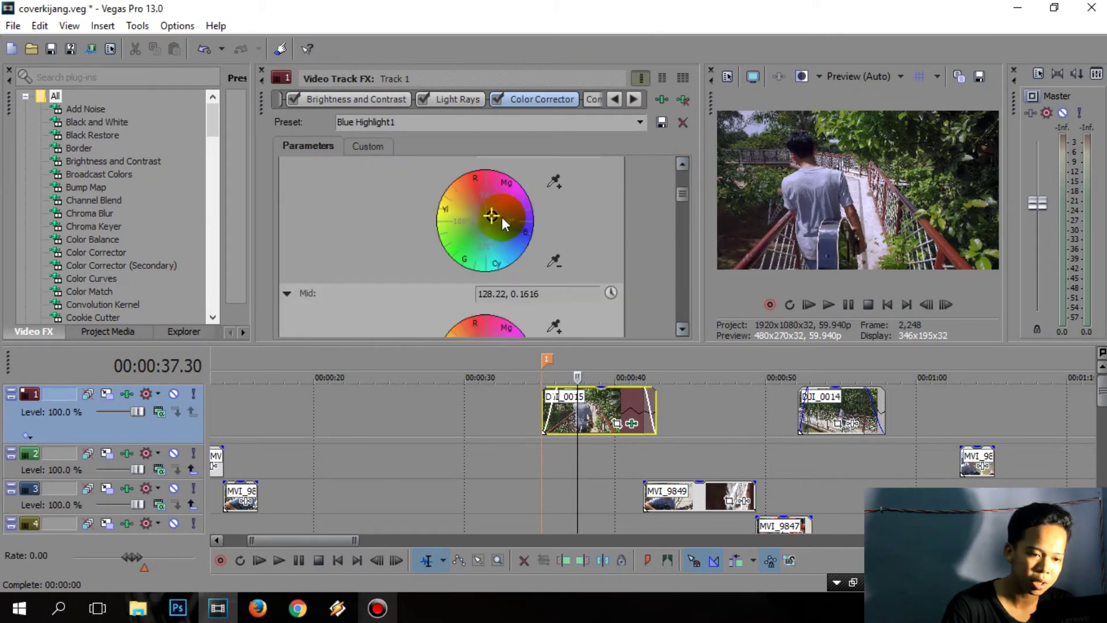
{"action": "left_click", "coordinate": [683, 193]}
{"action": "mouse_move", "coordinate": [683, 193]}
{"action": "left_mouse_down"}
{"action": "mouse_move", "coordinate": [677, 206]}
{"action": "mouse_move", "coordinate": [678, 175]}
{"action": "left_mouse_up"}
{"action": "left_click", "coordinate": [493, 260]}
{"action": "left_click_drag", "start_coordinate": [681, 180], "coordinate": [681, 299]}
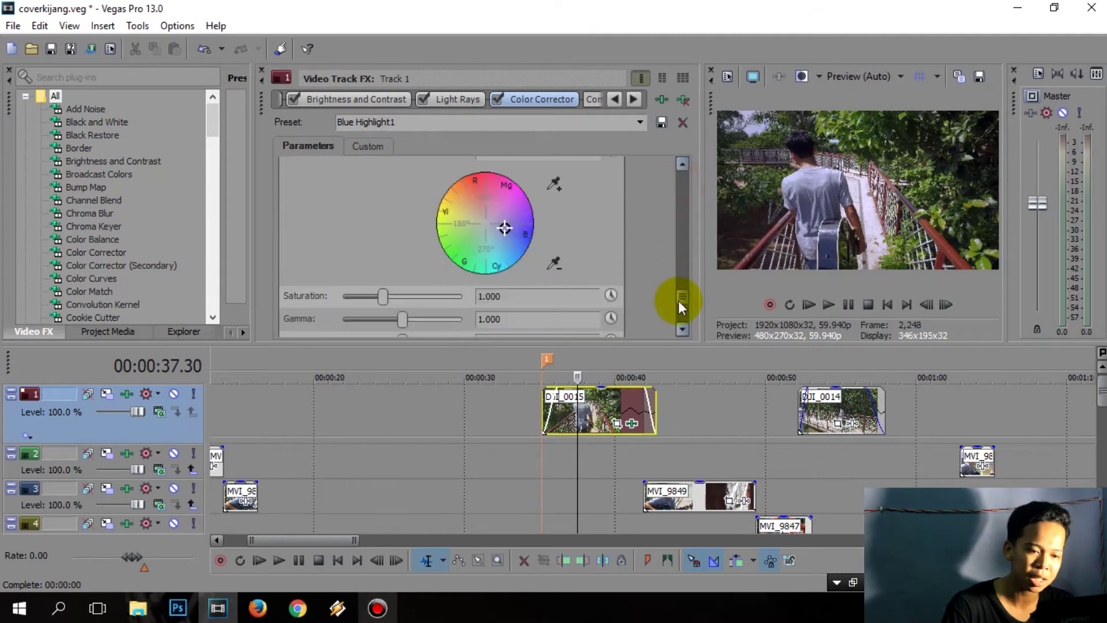
{"action": "left_click_drag", "start_coordinate": [684, 296], "coordinate": [695, 163]}
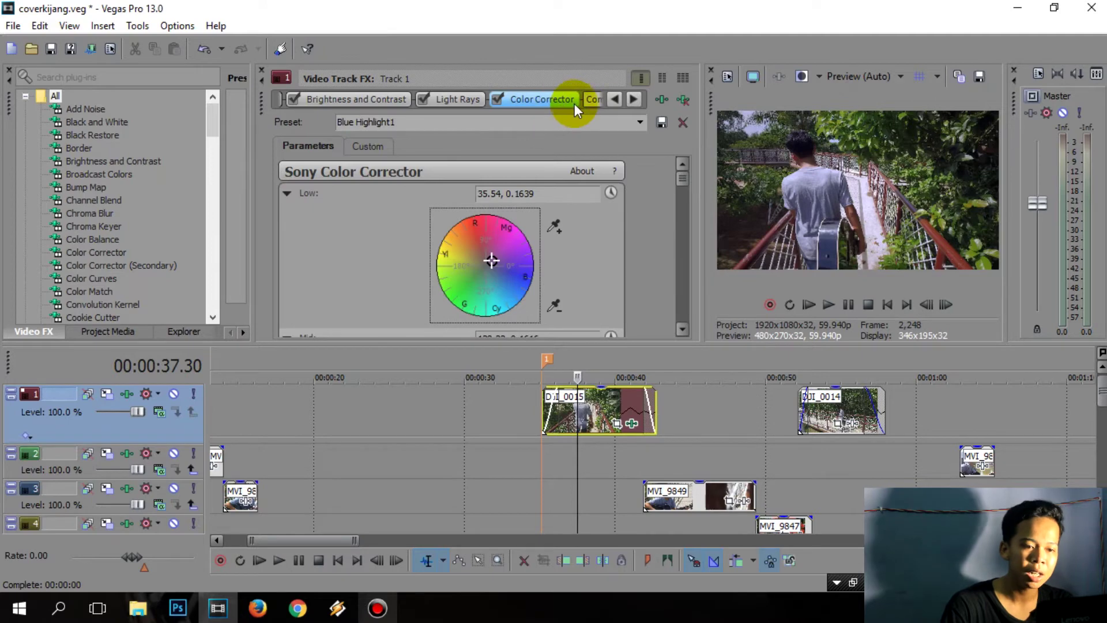
- Look over the list of saved Color Corrector presets for track 1 and review the Blue Highlight1 settings again
{"action": "left_click", "coordinate": [639, 121]}
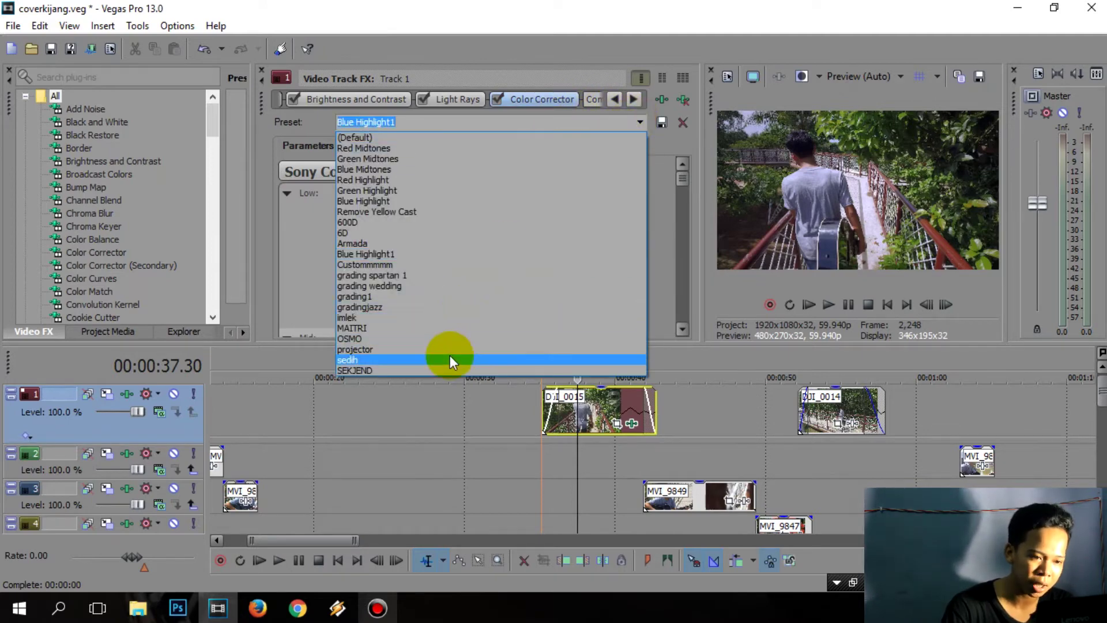
{"action": "left_click", "coordinate": [288, 243]}
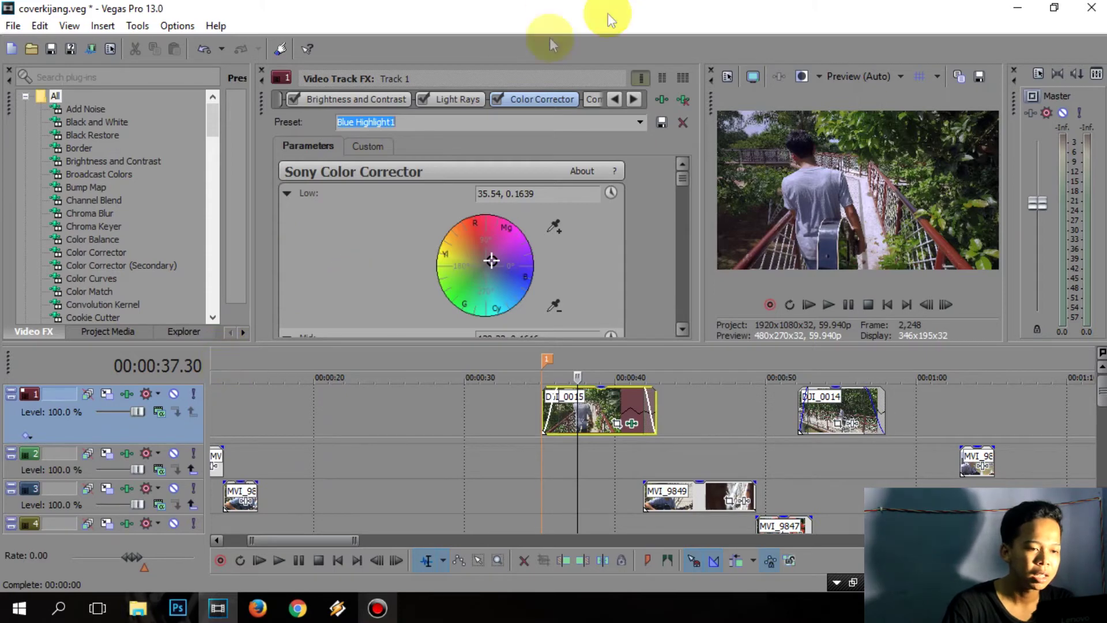
{"action": "left_click", "coordinate": [562, 105]}
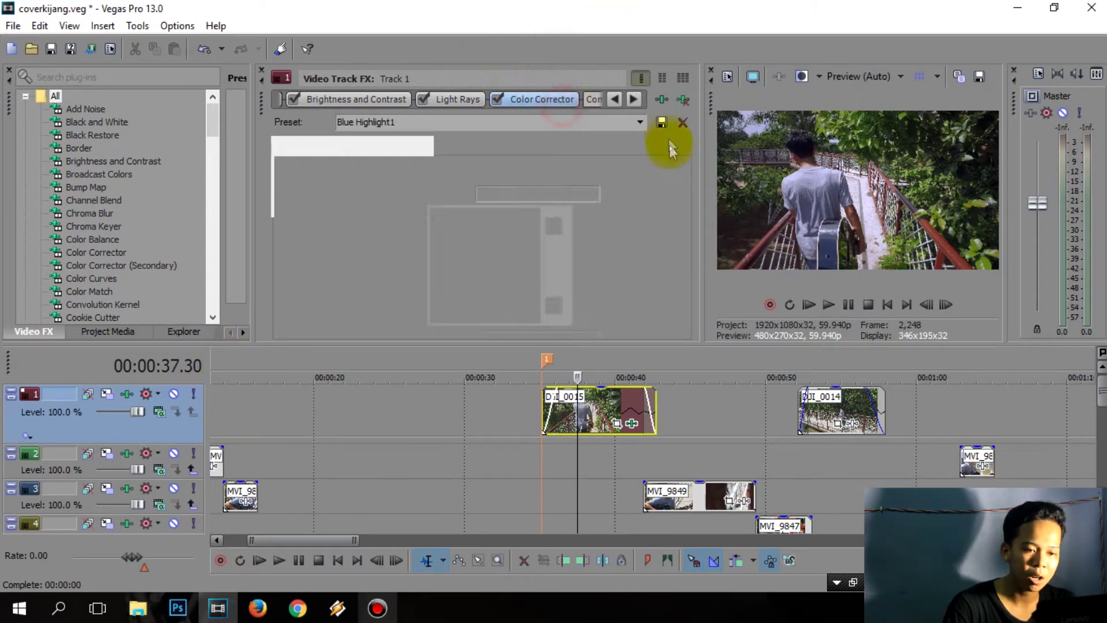
{"action": "left_click_drag", "start_coordinate": [681, 179], "coordinate": [672, 306]}
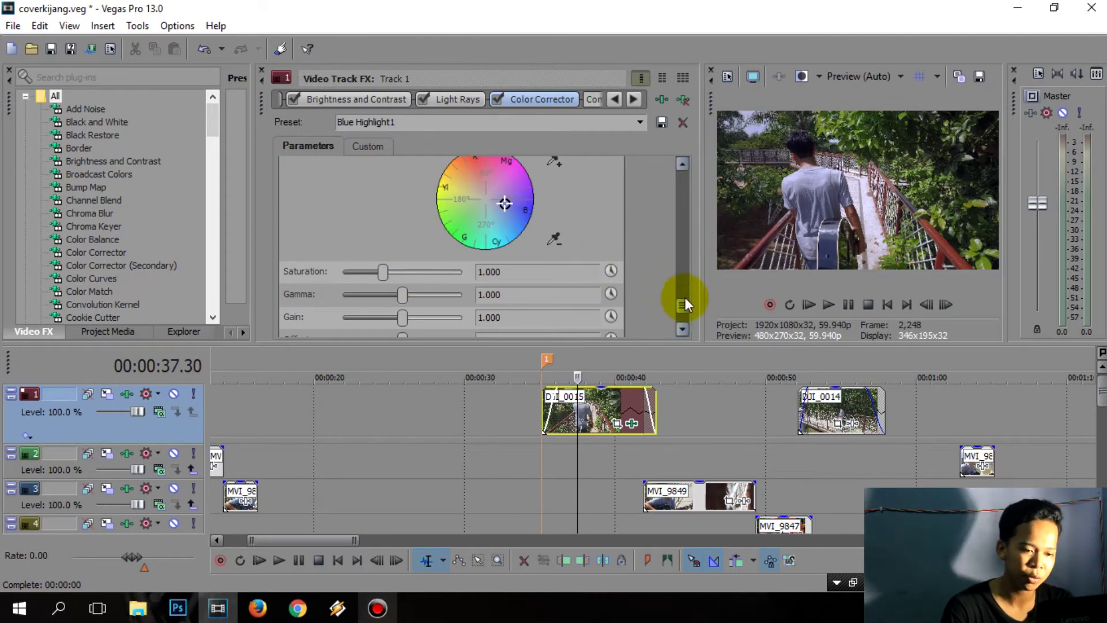
{"action": "left_click_drag", "start_coordinate": [682, 300], "coordinate": [690, 178]}
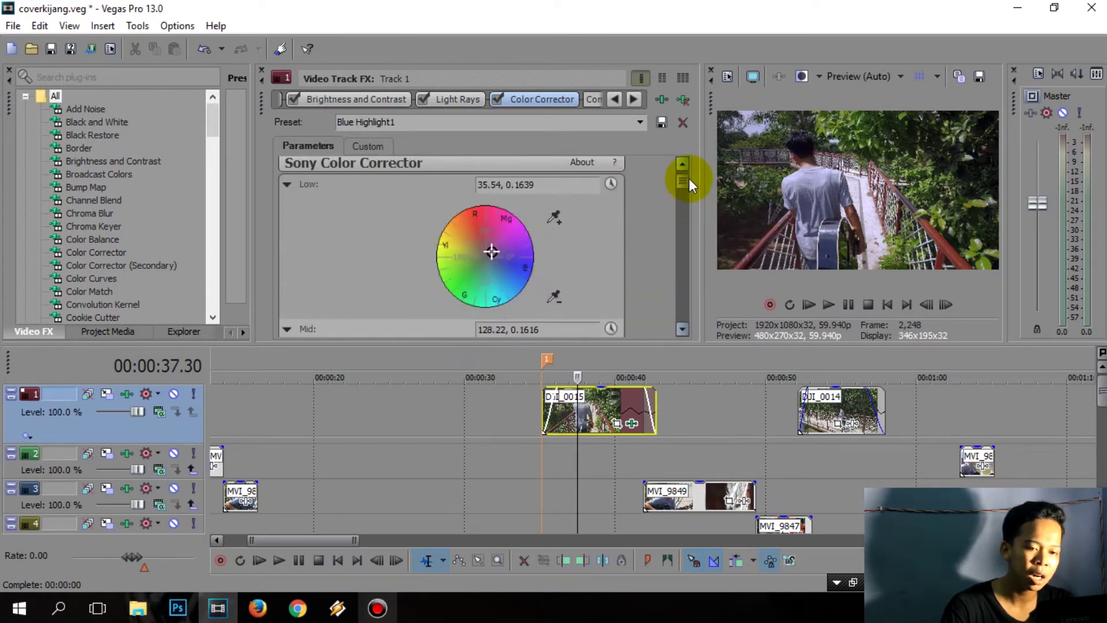
- Shift track 1's Low colour wheel slightly towards blue and its Mid colour wheel slightly towards yellow-green
{"action": "left_click", "coordinate": [490, 250]}
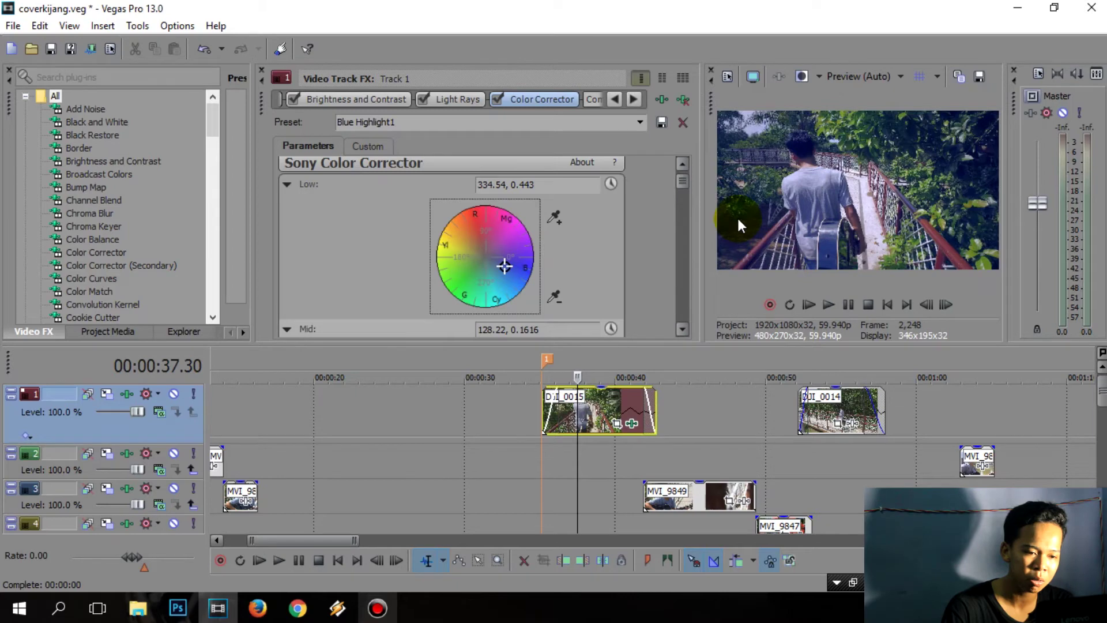
{"action": "mouse_move", "coordinate": [506, 266]}
{"action": "left_mouse_down"}
{"action": "mouse_move", "coordinate": [502, 247]}
{"action": "mouse_move", "coordinate": [505, 261]}
{"action": "mouse_move", "coordinate": [491, 258]}
{"action": "mouse_move", "coordinate": [498, 230]}
{"action": "mouse_move", "coordinate": [496, 262]}
{"action": "left_mouse_up"}
{"action": "left_click_drag", "start_coordinate": [686, 184], "coordinate": [632, 257]}
{"action": "mouse_move", "coordinate": [474, 174]}
{"action": "left_mouse_down"}
{"action": "mouse_move", "coordinate": [484, 196]}
{"action": "mouse_move", "coordinate": [479, 184]}
{"action": "left_mouse_up"}
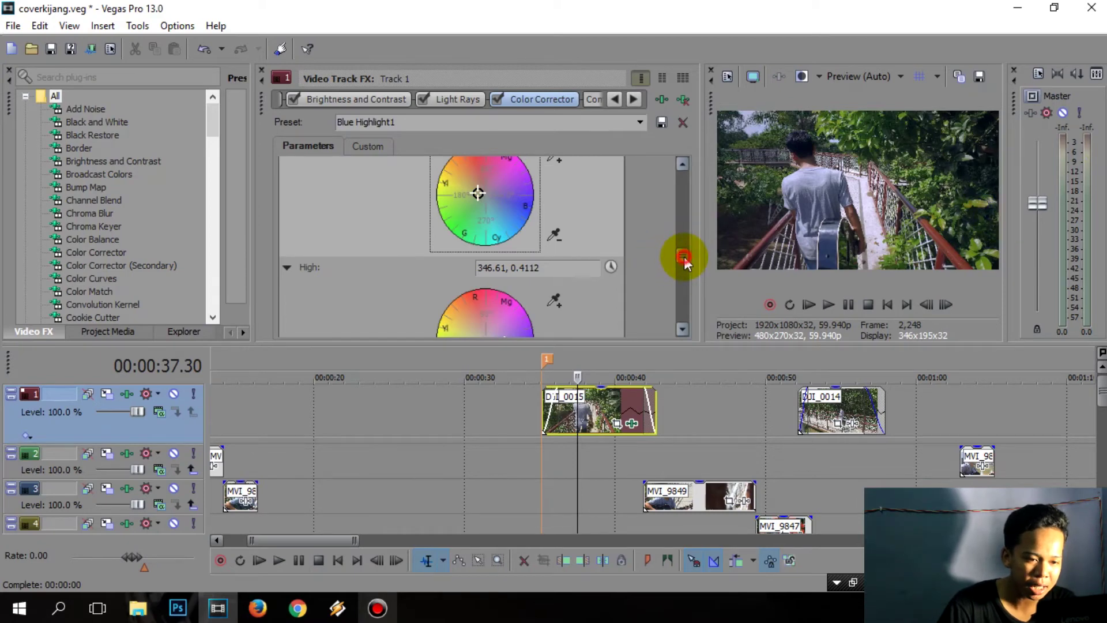
- Set the High colour wheel of track 1's Color Corrector to about 352.25, 0.1177 and preview a later frame of DJI_0015
{"action": "left_click_drag", "start_coordinate": [685, 263], "coordinate": [688, 274]}
{"action": "left_click_drag", "start_coordinate": [505, 295], "coordinate": [869, 258]}
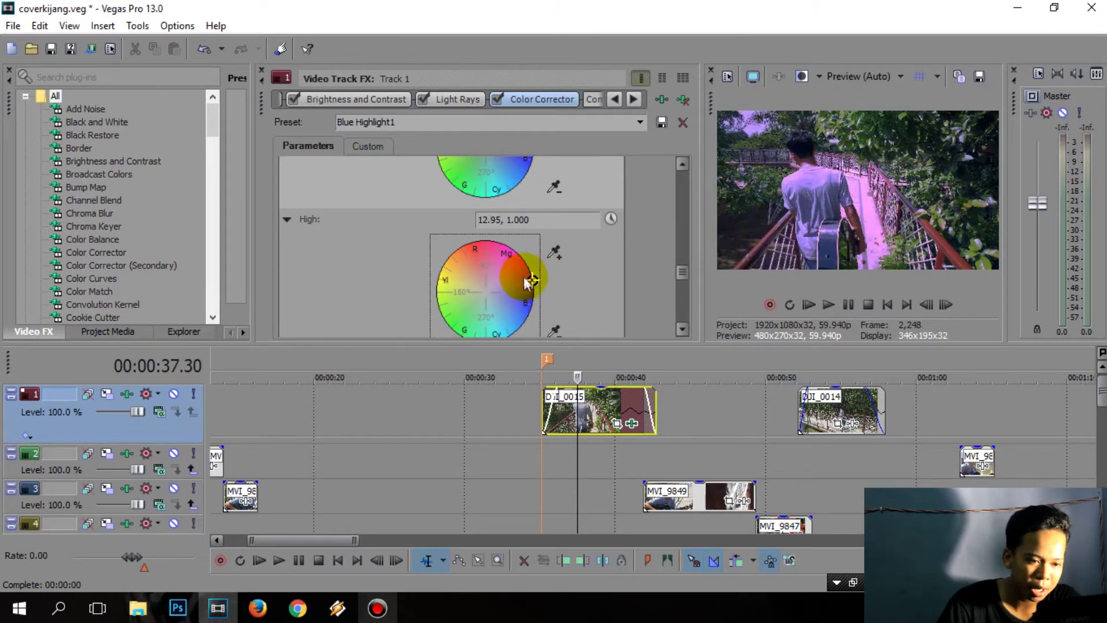
{"action": "left_click_drag", "start_coordinate": [535, 282], "coordinate": [493, 296]}
{"action": "mouse_move", "coordinate": [684, 264]}
{"action": "left_mouse_down"}
{"action": "mouse_move", "coordinate": [678, 220]}
{"action": "mouse_move", "coordinate": [685, 265]}
{"action": "left_mouse_up"}
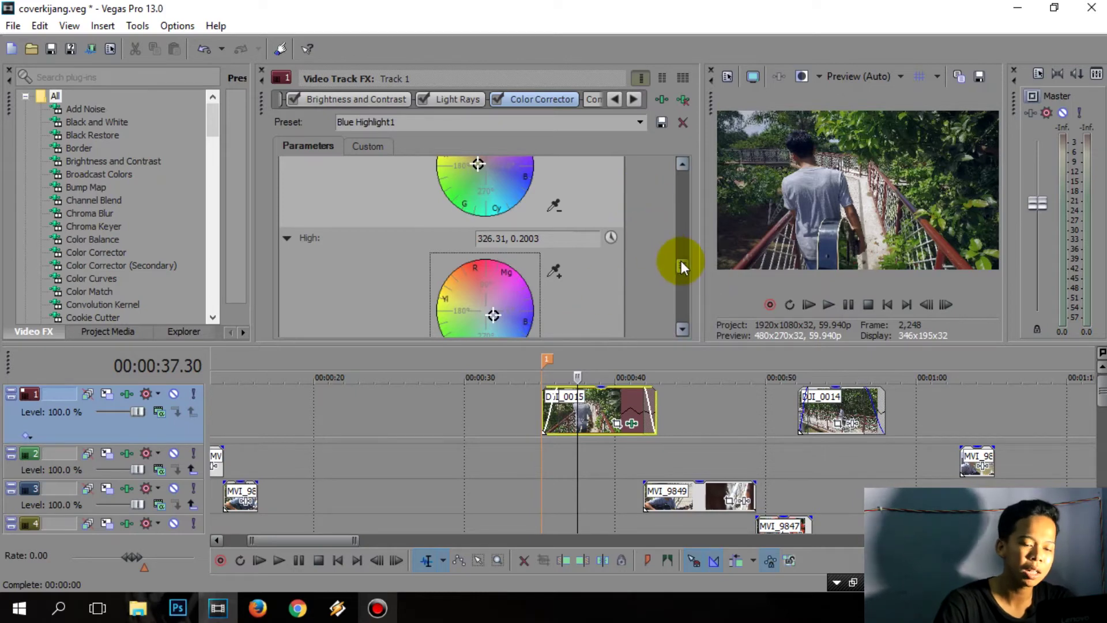
{"action": "left_click_drag", "start_coordinate": [683, 266], "coordinate": [680, 272]}
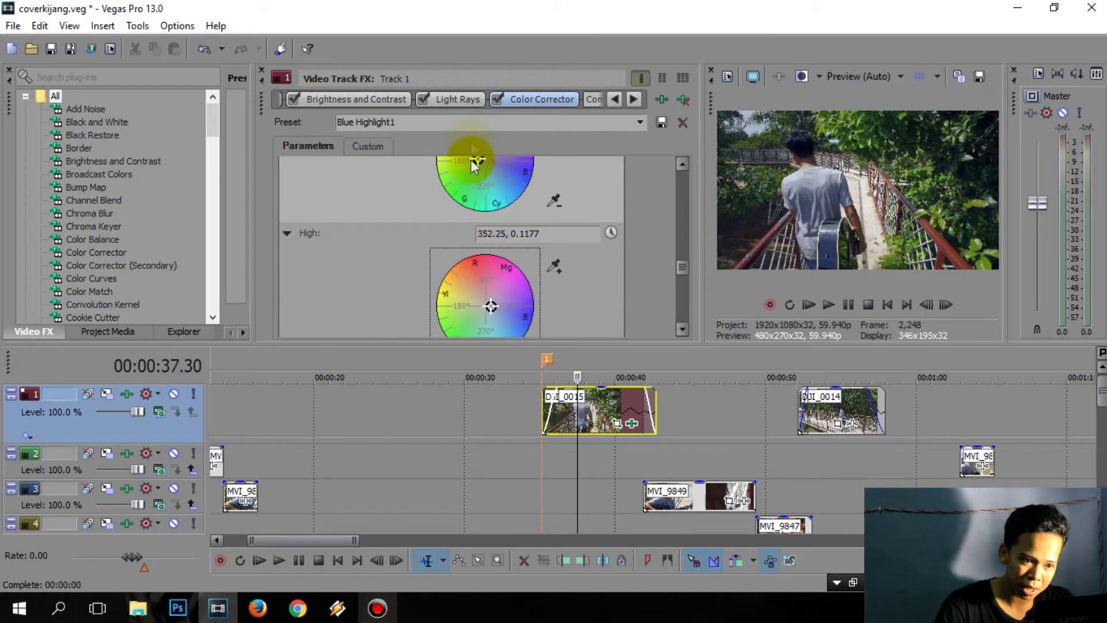
{"action": "left_click", "coordinate": [460, 119]}
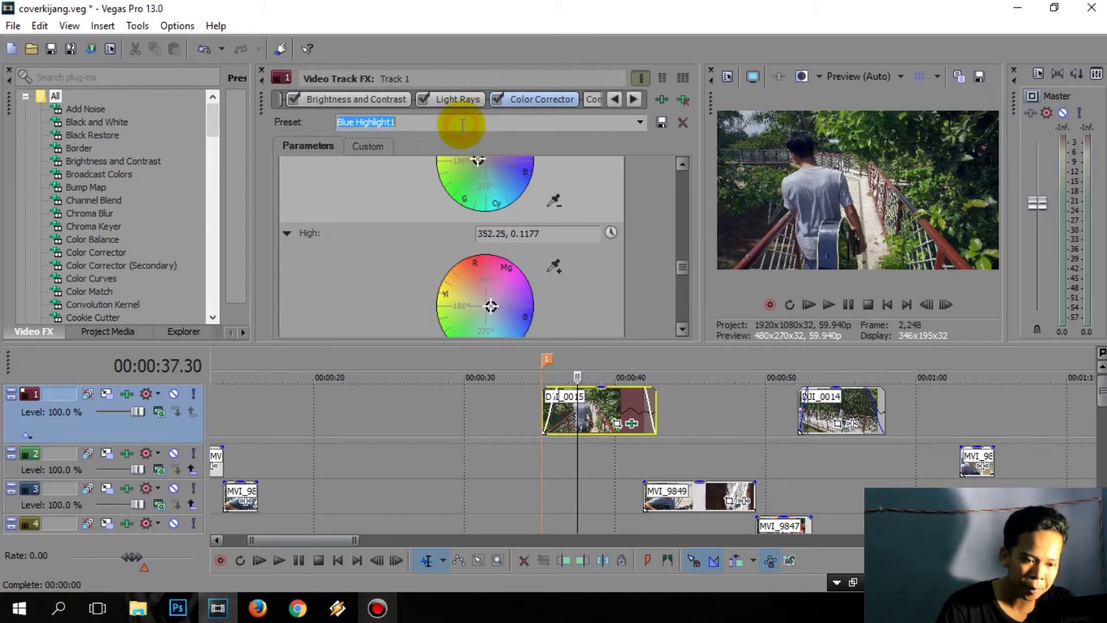
{"action": "left_click", "coordinate": [600, 414]}
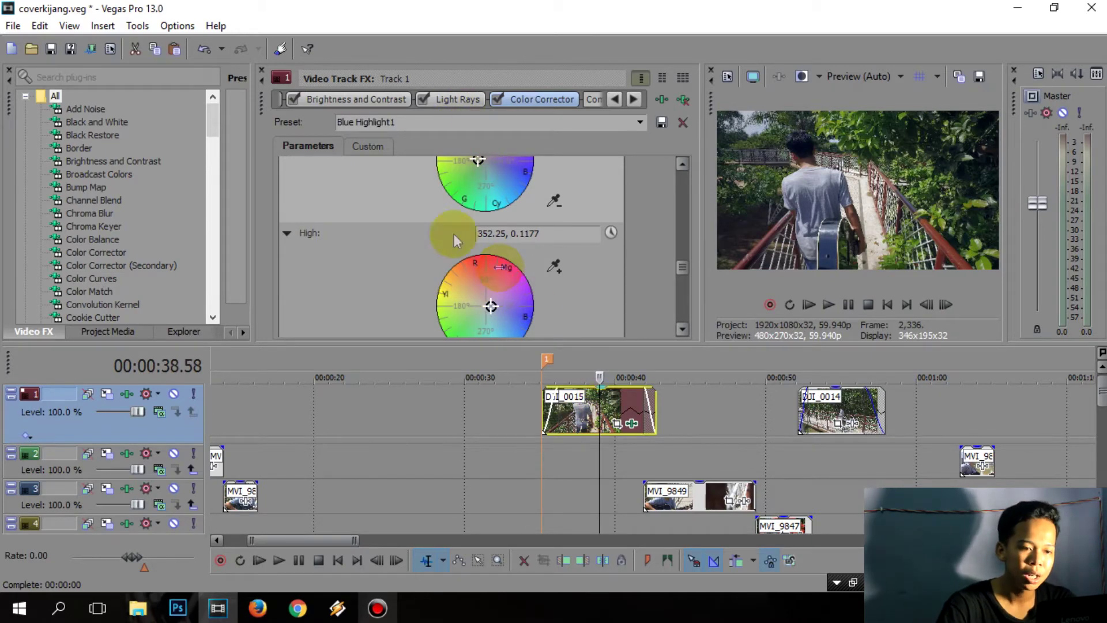
- Try the Weak Light Rays preset on track 1's Light Rays effect, and switch back to the VINTAGE preset
{"action": "left_click", "coordinate": [471, 99]}
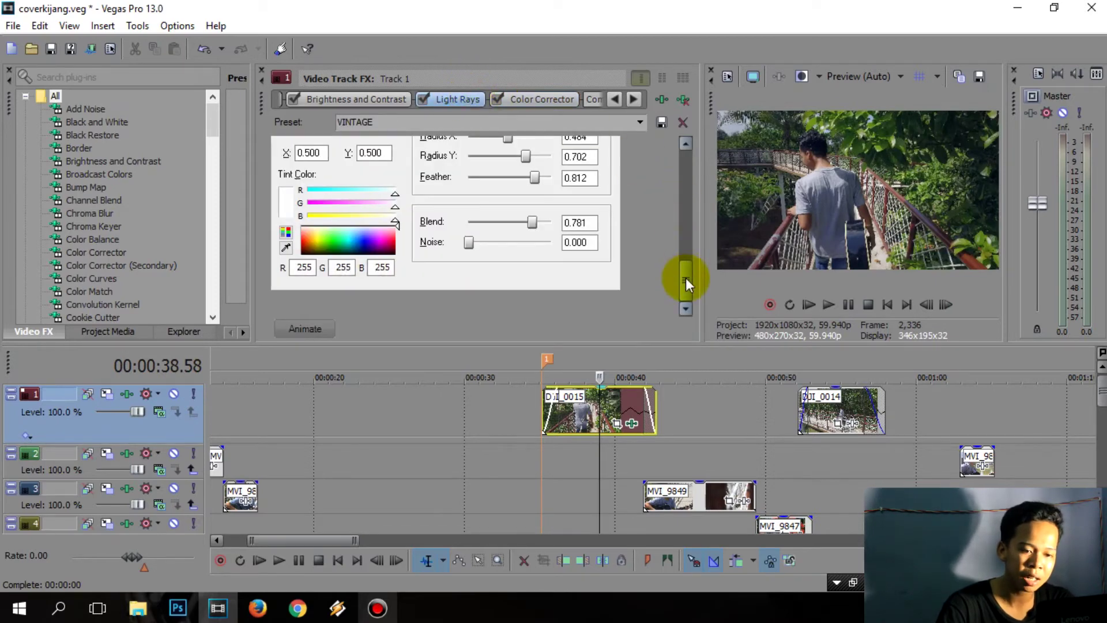
{"action": "left_click_drag", "start_coordinate": [686, 278], "coordinate": [686, 168]}
{"action": "left_click", "coordinate": [641, 121]}
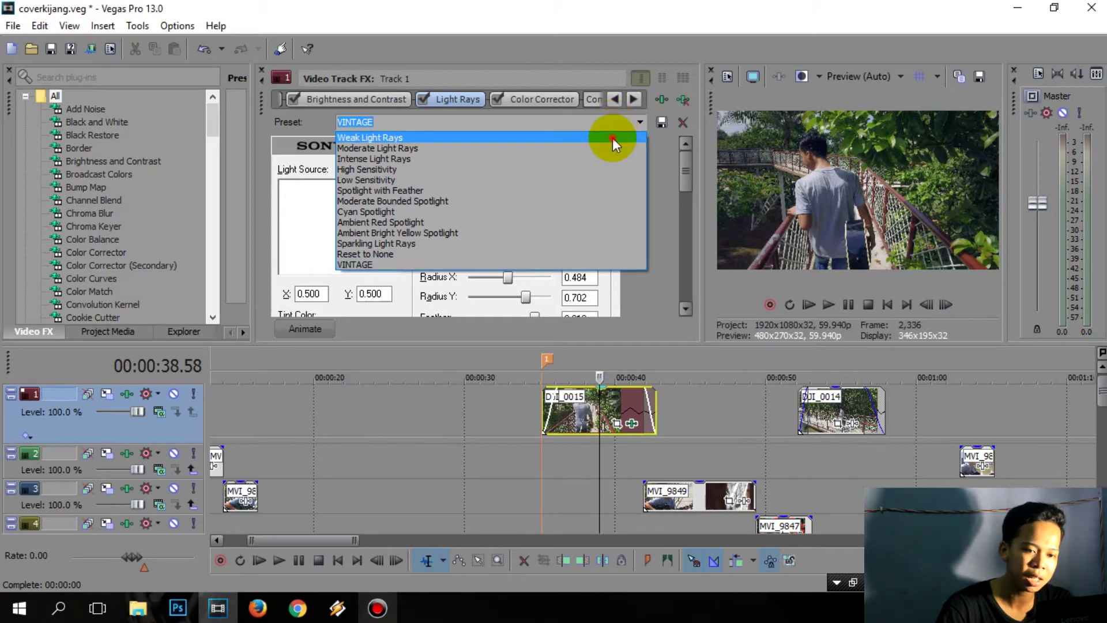
{"action": "left_click", "coordinate": [613, 138]}
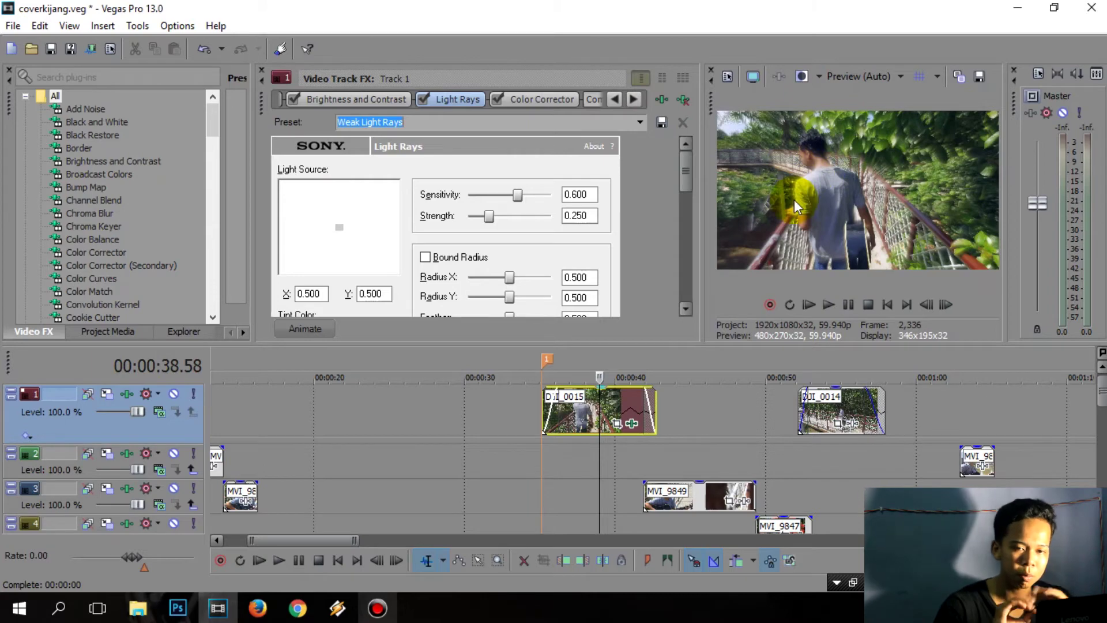
{"action": "key", "text": "Up"}
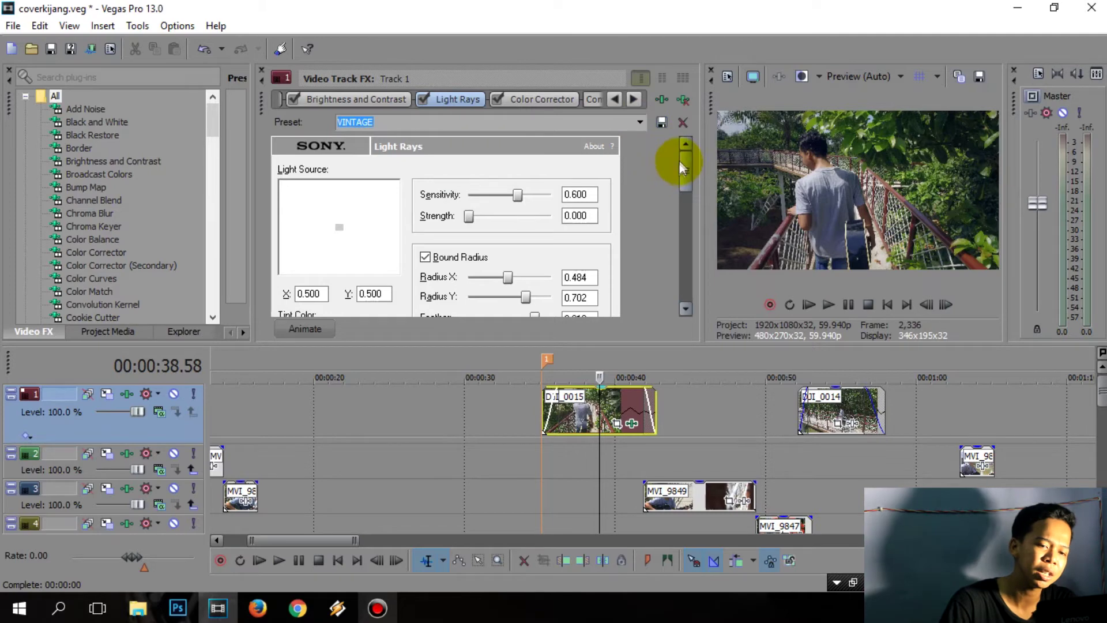
- Examine the sensitivity, strength, bound radius and feather settings of track 1's VINTAGE Light Rays preset
{"action": "left_click_drag", "start_coordinate": [682, 160], "coordinate": [688, 125]}
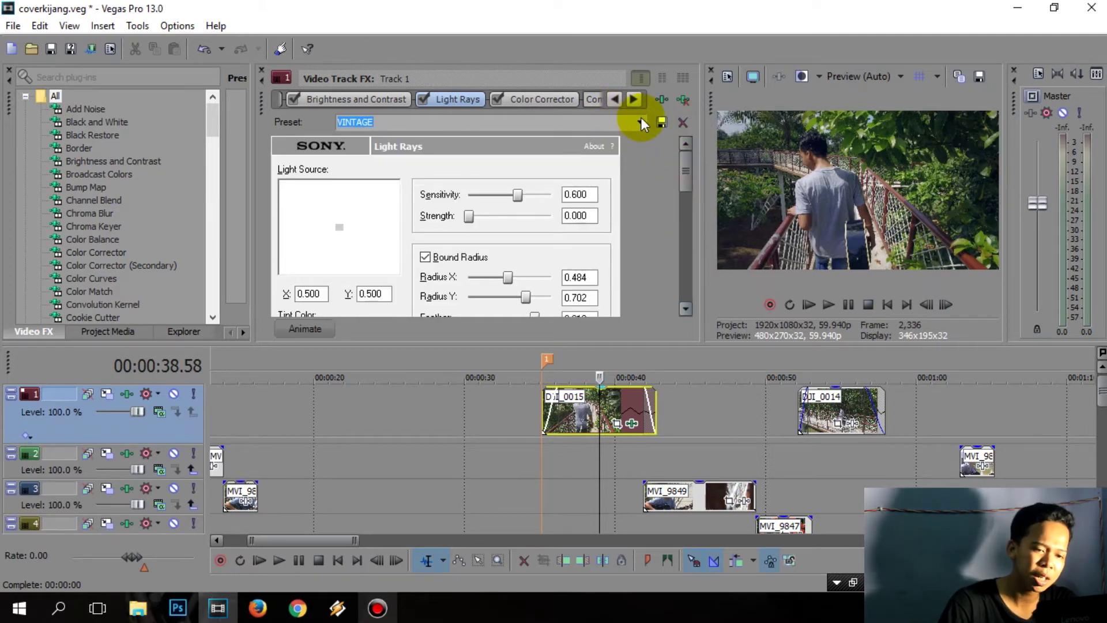
{"action": "mouse_move", "coordinate": [682, 163]}
{"action": "left_mouse_down"}
{"action": "mouse_move", "coordinate": [681, 185]}
{"action": "mouse_move", "coordinate": [683, 158]}
{"action": "mouse_move", "coordinate": [685, 180]}
{"action": "mouse_move", "coordinate": [693, 175]}
{"action": "mouse_move", "coordinate": [684, 274]}
{"action": "mouse_move", "coordinate": [687, 184]}
{"action": "left_mouse_up"}
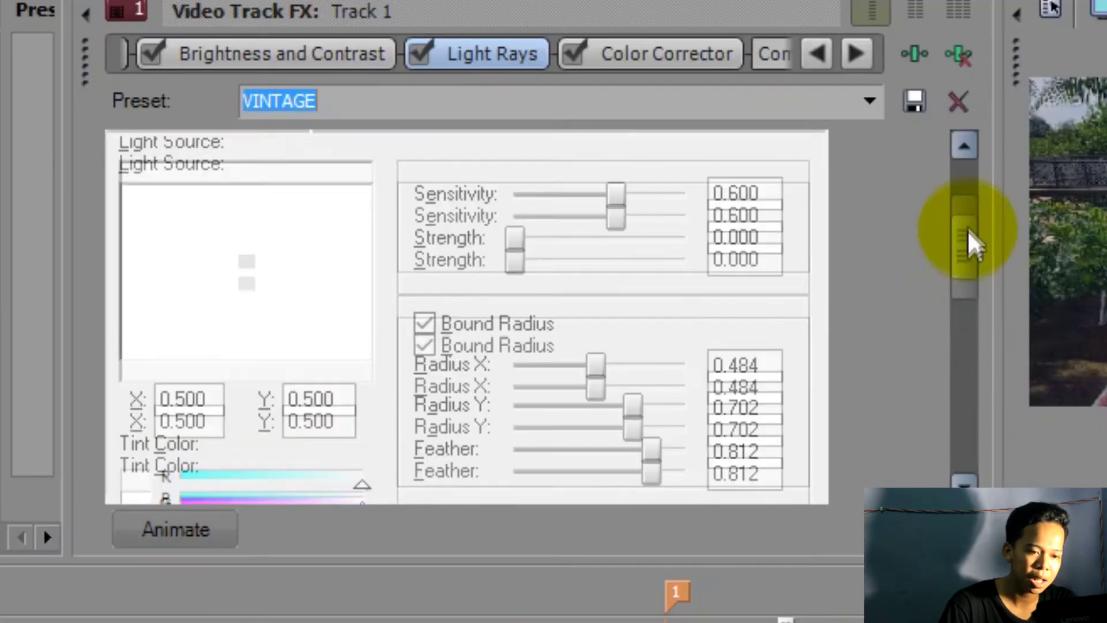
{"action": "mouse_move", "coordinate": [968, 230]}
{"action": "left_mouse_down"}
{"action": "mouse_move", "coordinate": [964, 182]}
{"action": "mouse_move", "coordinate": [979, 234]}
{"action": "mouse_move", "coordinate": [953, 243]}
{"action": "mouse_move", "coordinate": [967, 294]}
{"action": "mouse_move", "coordinate": [968, 428]}
{"action": "mouse_move", "coordinate": [969, 236]}
{"action": "left_mouse_up"}
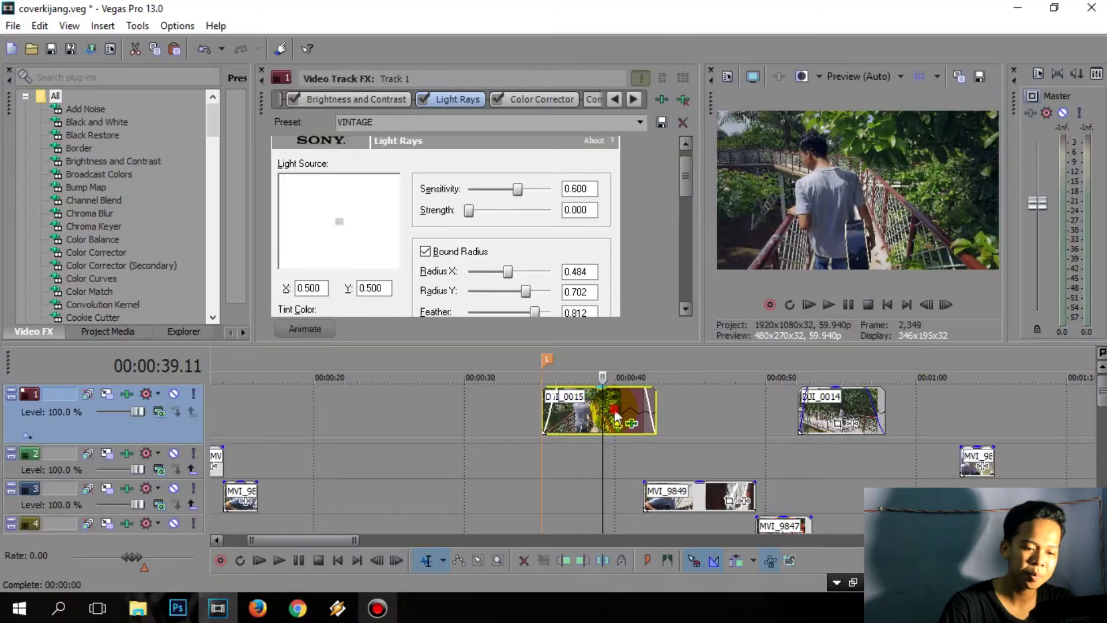
- Compare the grading on several frames of the DJI_0015 and DJI_0014 clips
{"action": "left_click", "coordinate": [614, 375]}
{"action": "left_click", "coordinate": [852, 400]}
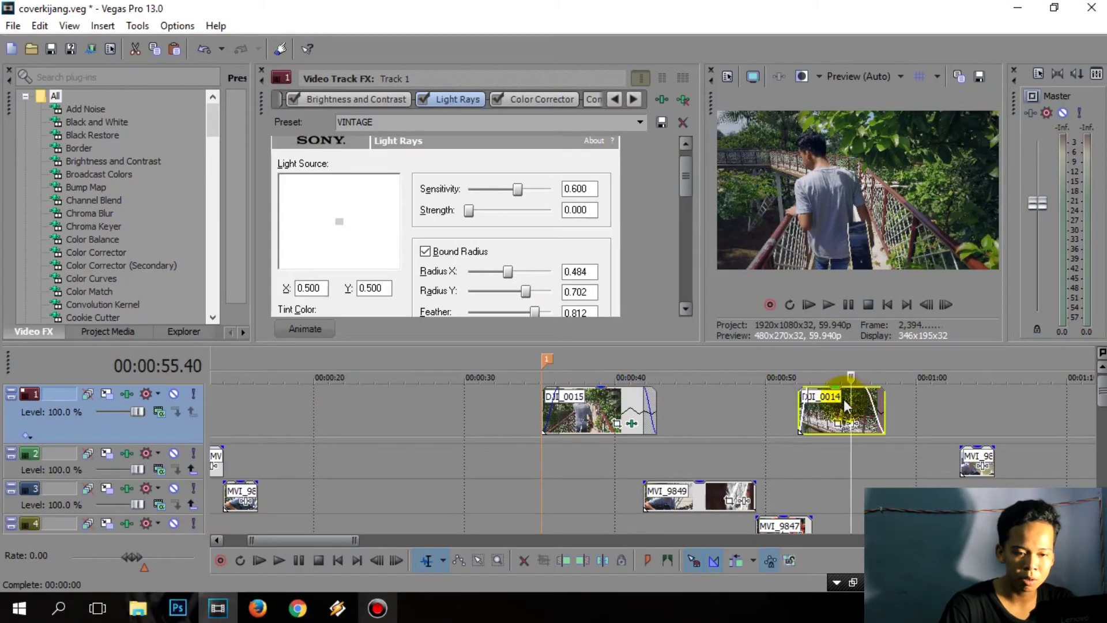
{"action": "left_click", "coordinate": [828, 409]}
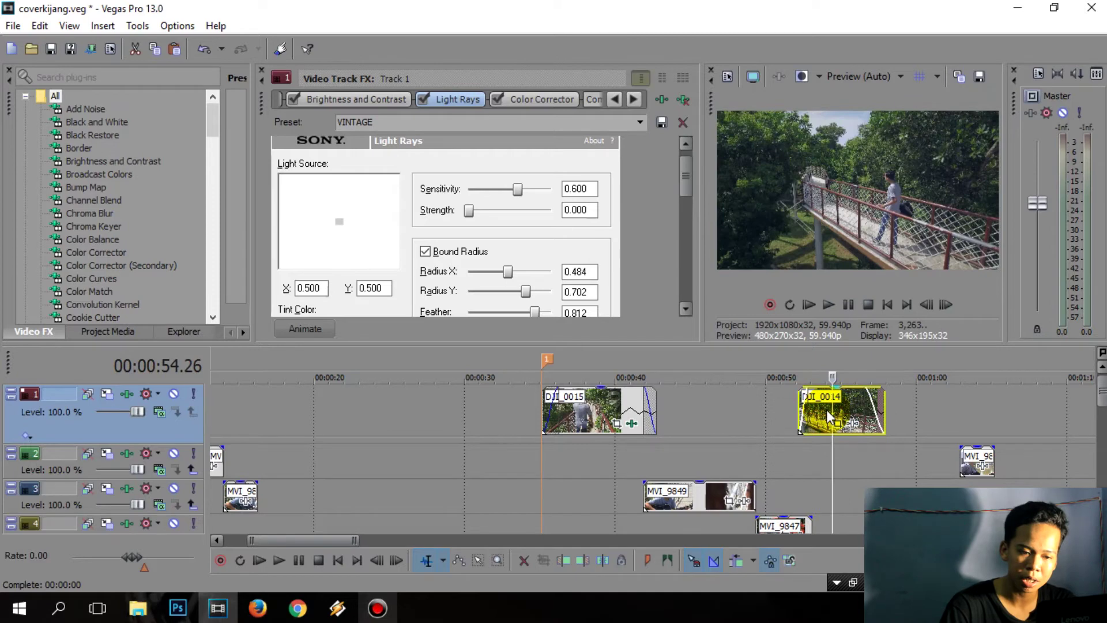
{"action": "left_click", "coordinate": [597, 410]}
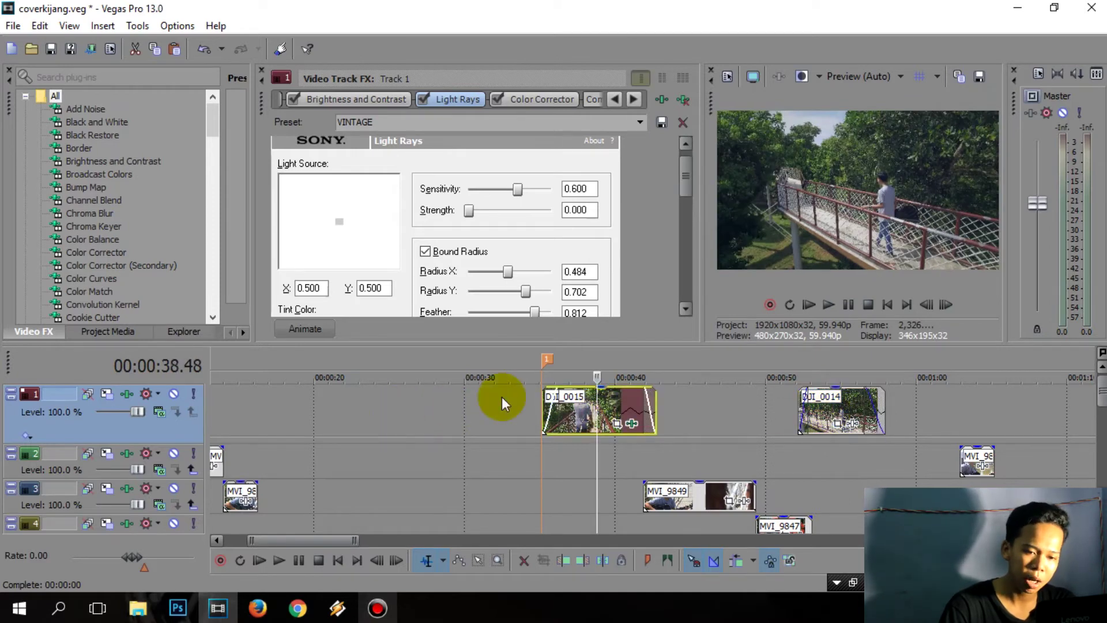
{"action": "left_click", "coordinate": [568, 408]}
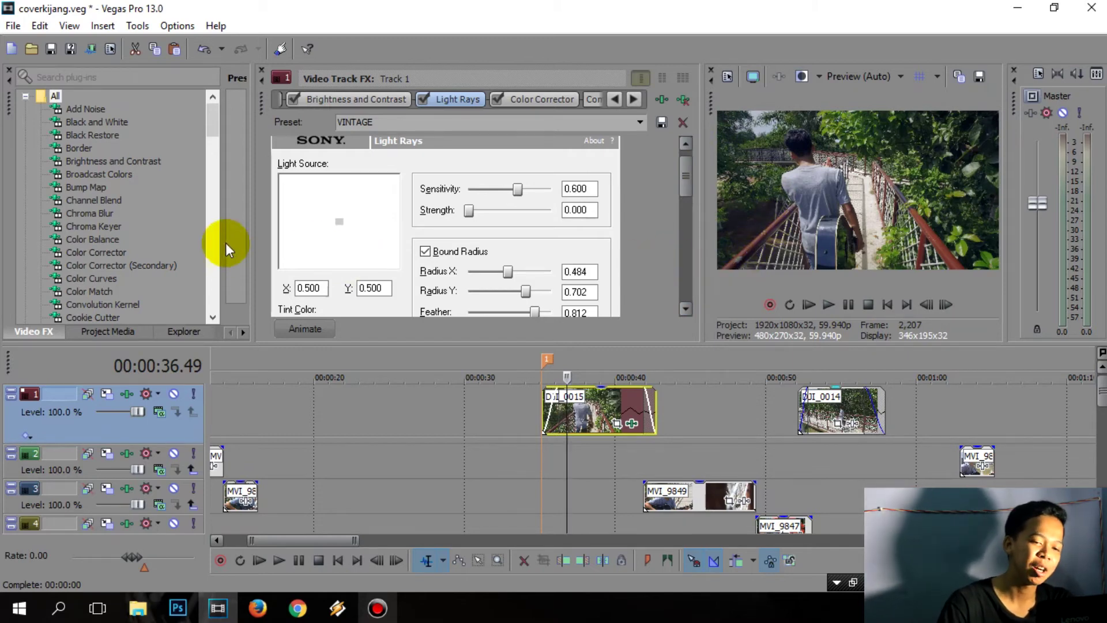
- Open the plug-in chooser for track 1, select Sony Cookie Cutter in the effect list and close the chooser
{"action": "left_click_drag", "start_coordinate": [116, 402], "coordinate": [122, 397]}
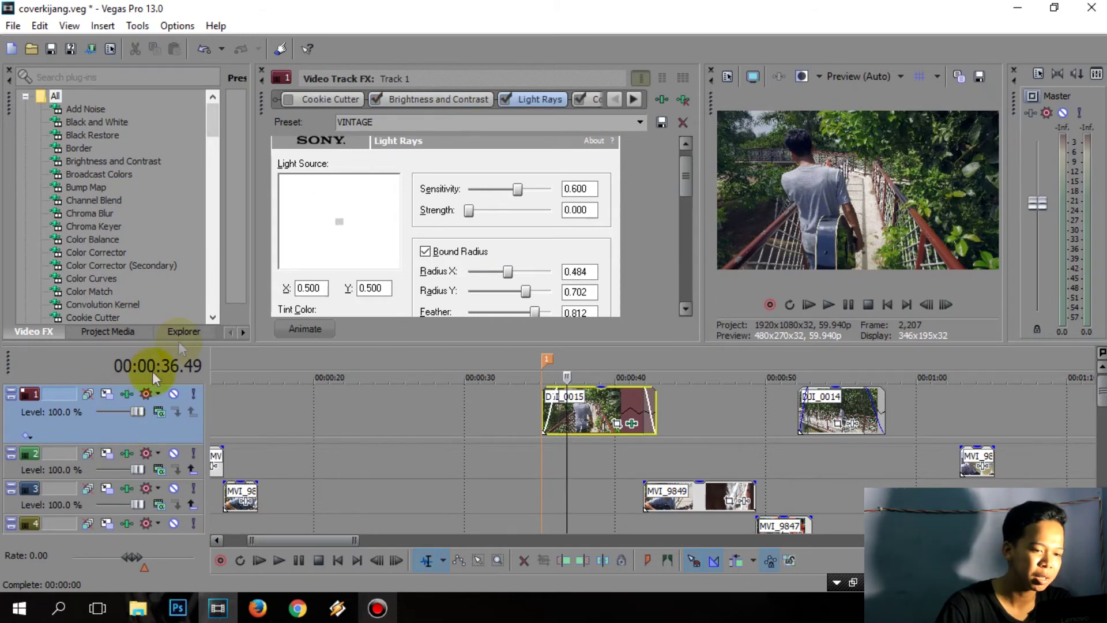
{"action": "left_click", "coordinate": [661, 100]}
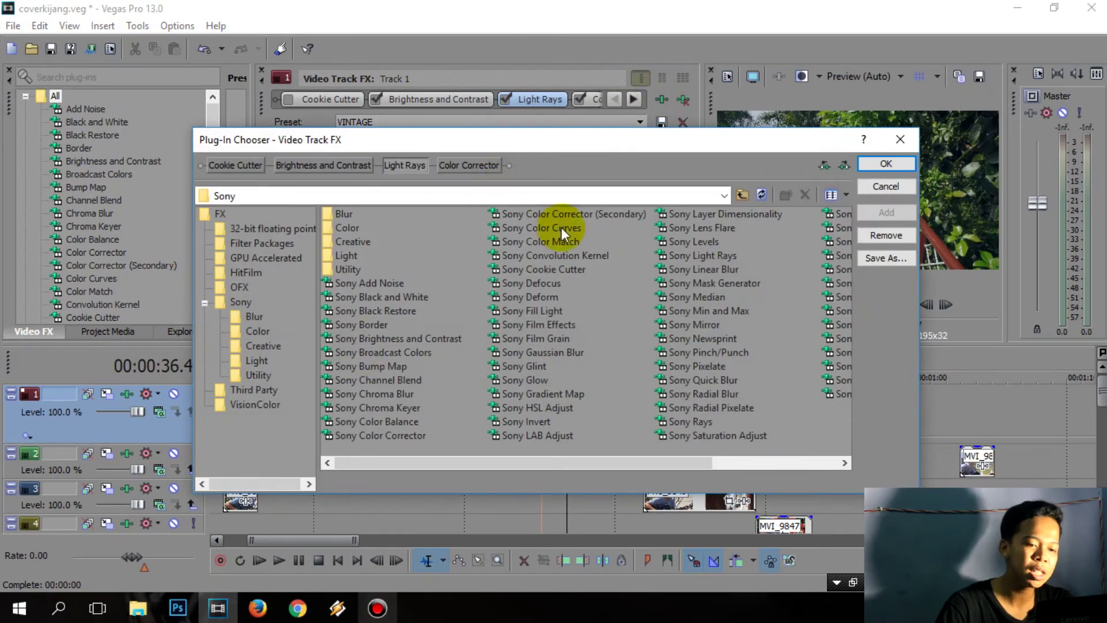
{"action": "left_click", "coordinate": [549, 269]}
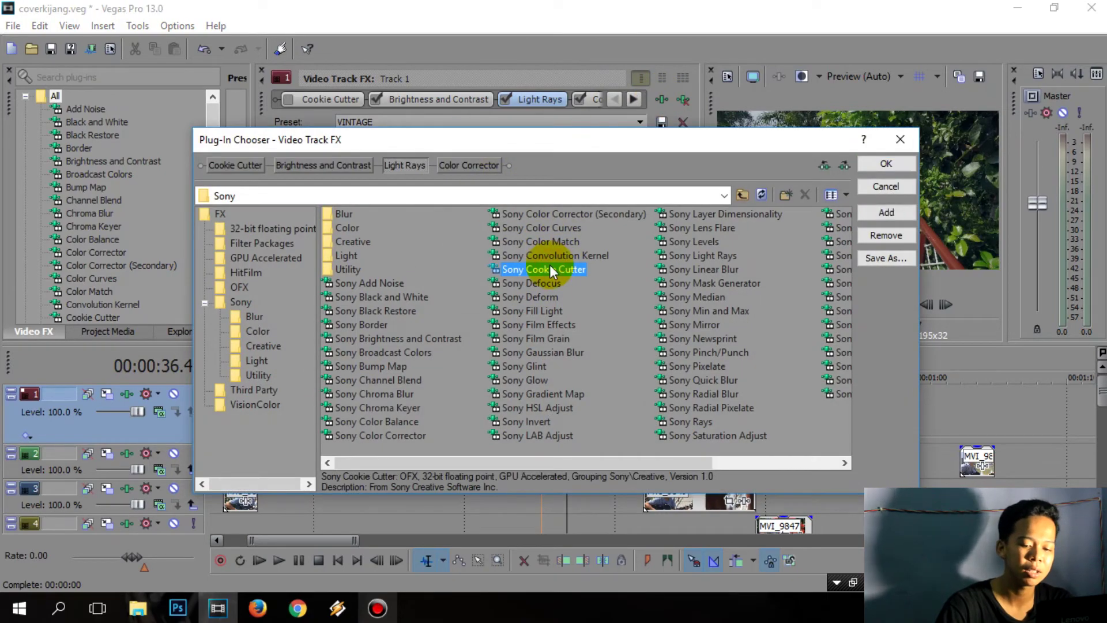
{"action": "left_click", "coordinate": [878, 165]}
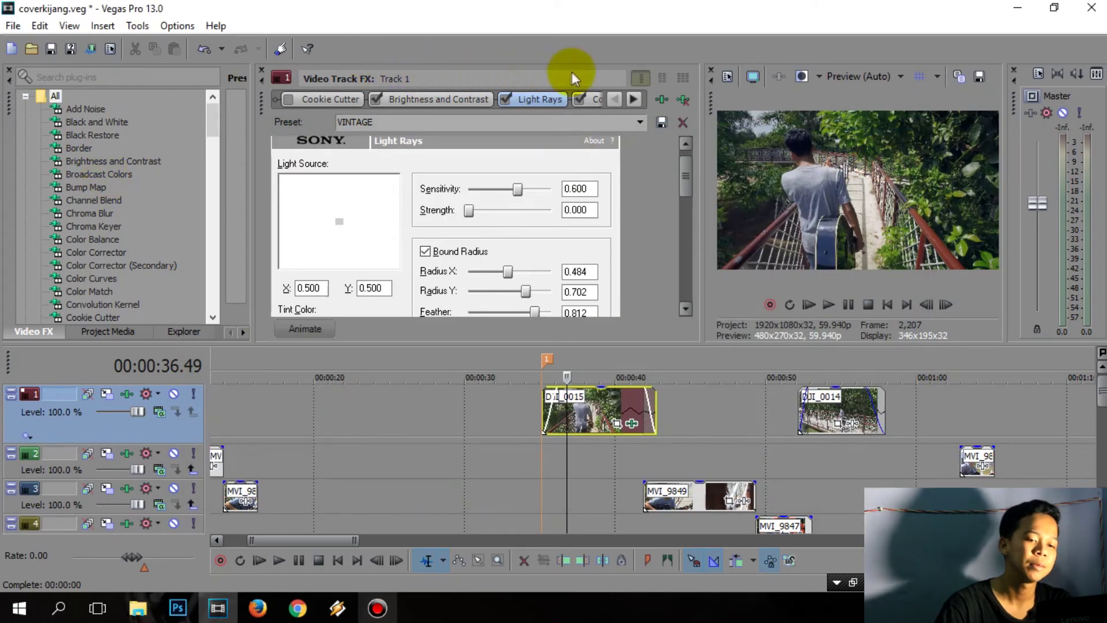
- Examine the order of the effects in track 1's chain, from Cookie Cutter through to Composite
{"action": "left_click", "coordinate": [634, 100]}
{"action": "left_click", "coordinate": [634, 100]}
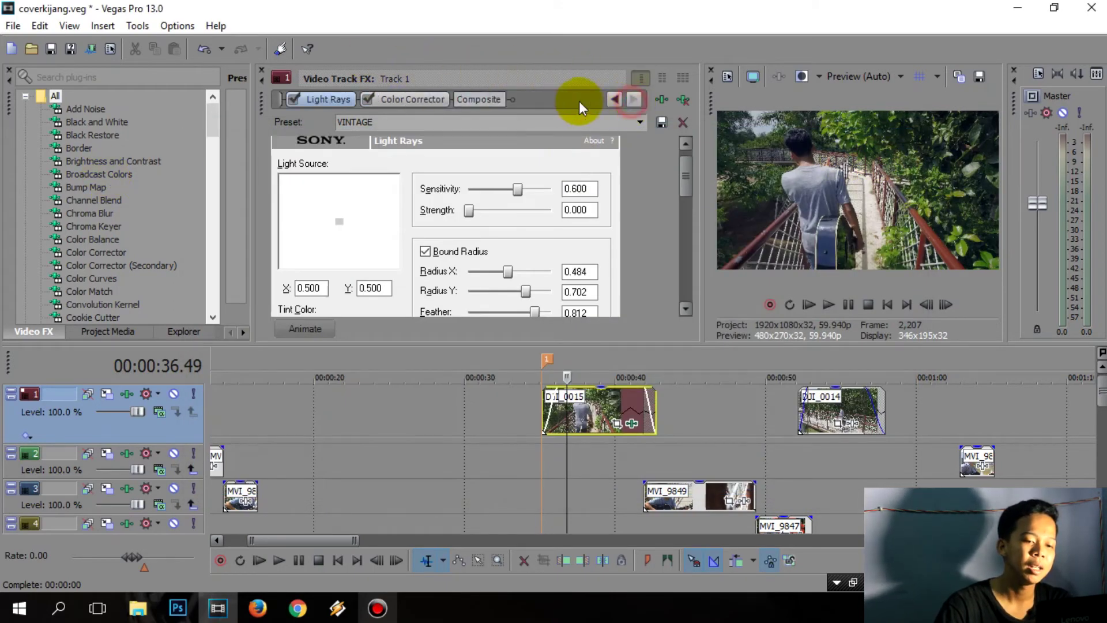
{"action": "left_click", "coordinate": [613, 100]}
{"action": "left_click", "coordinate": [613, 100]}
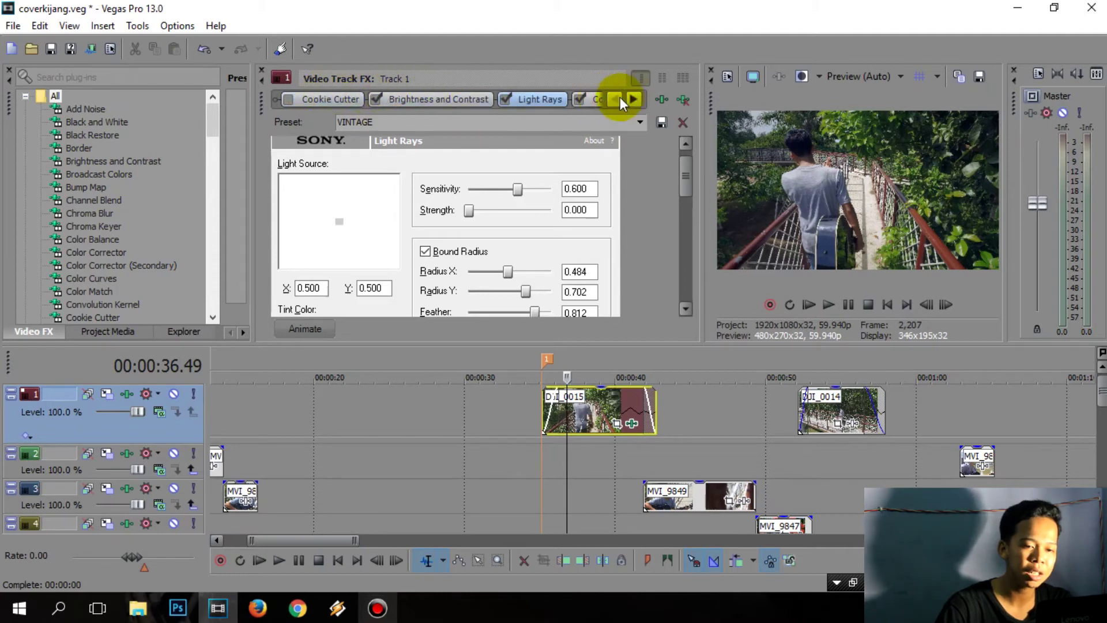
{"action": "left_click", "coordinate": [634, 100]}
{"action": "left_click", "coordinate": [634, 100]}
{"action": "left_click", "coordinate": [613, 101]}
{"action": "left_click", "coordinate": [613, 100]}
{"action": "left_click", "coordinate": [634, 100]}
{"action": "left_click", "coordinate": [634, 101]}
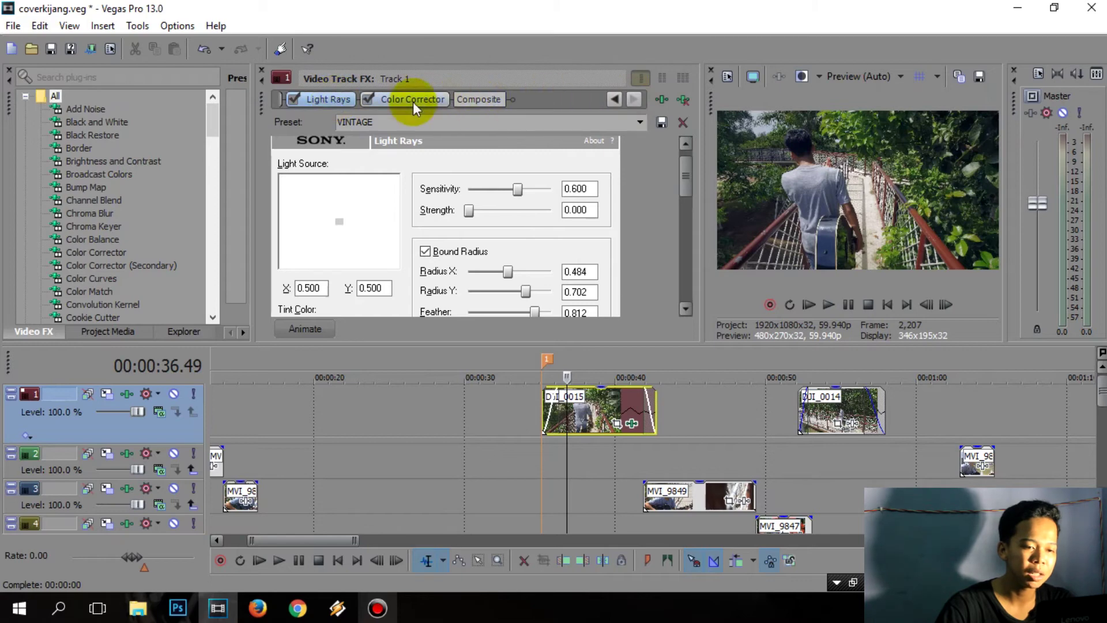
- Enable the Cookie Cutter effect on track 1 and apply its cinematix preset to letterbox the picture
{"action": "left_click", "coordinate": [614, 100]}
{"action": "left_click", "coordinate": [613, 99]}
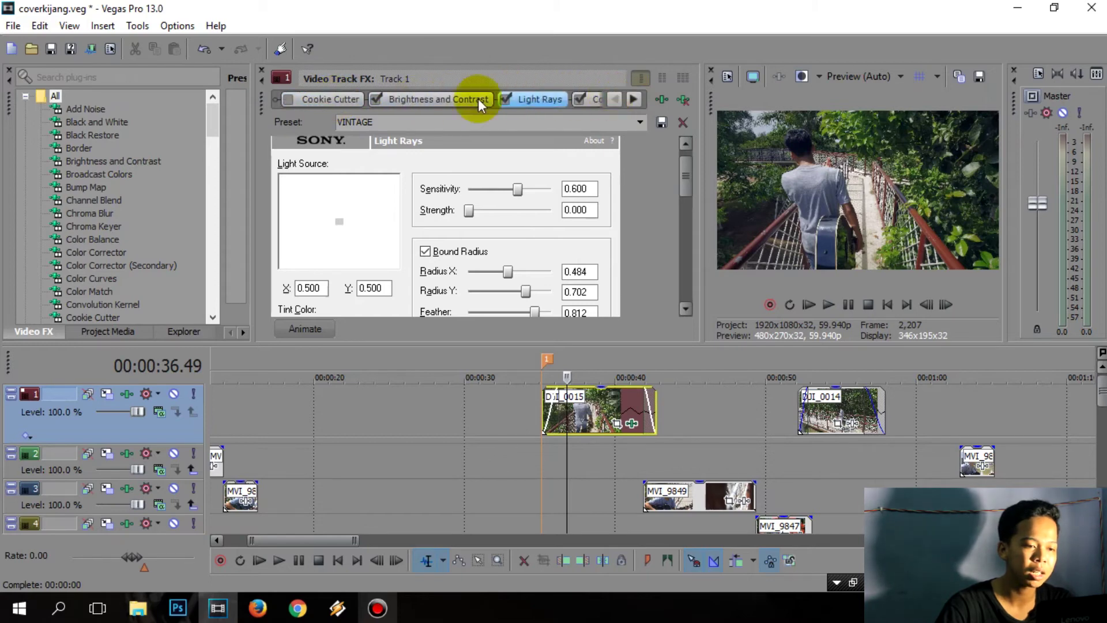
{"action": "left_click", "coordinate": [328, 99]}
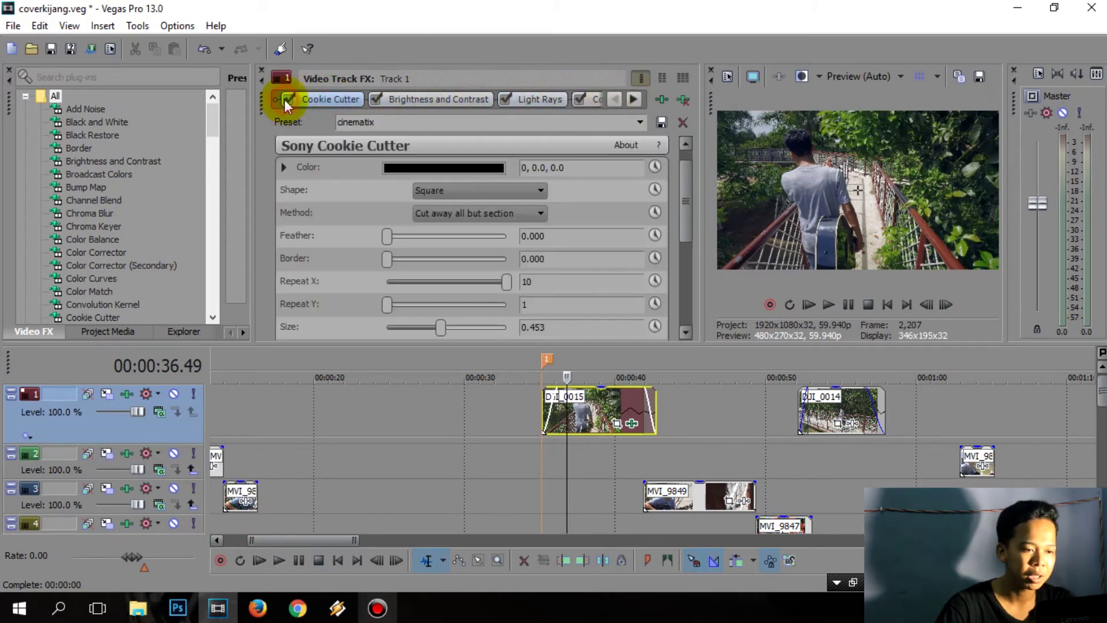
{"action": "left_click", "coordinate": [287, 101]}
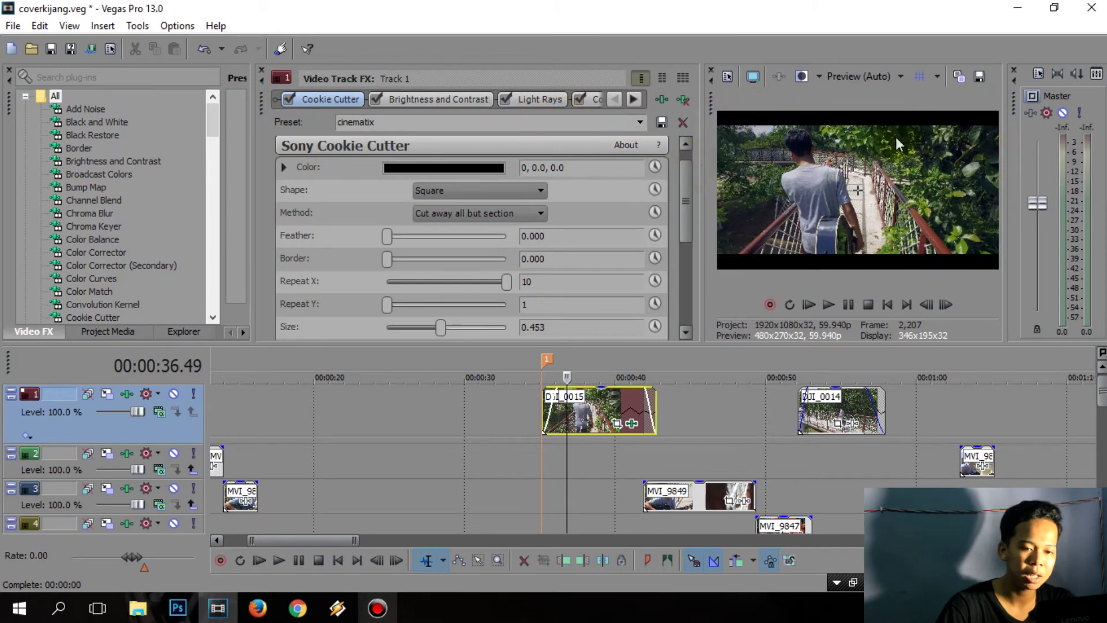
{"action": "left_click_drag", "start_coordinate": [683, 173], "coordinate": [683, 158]}
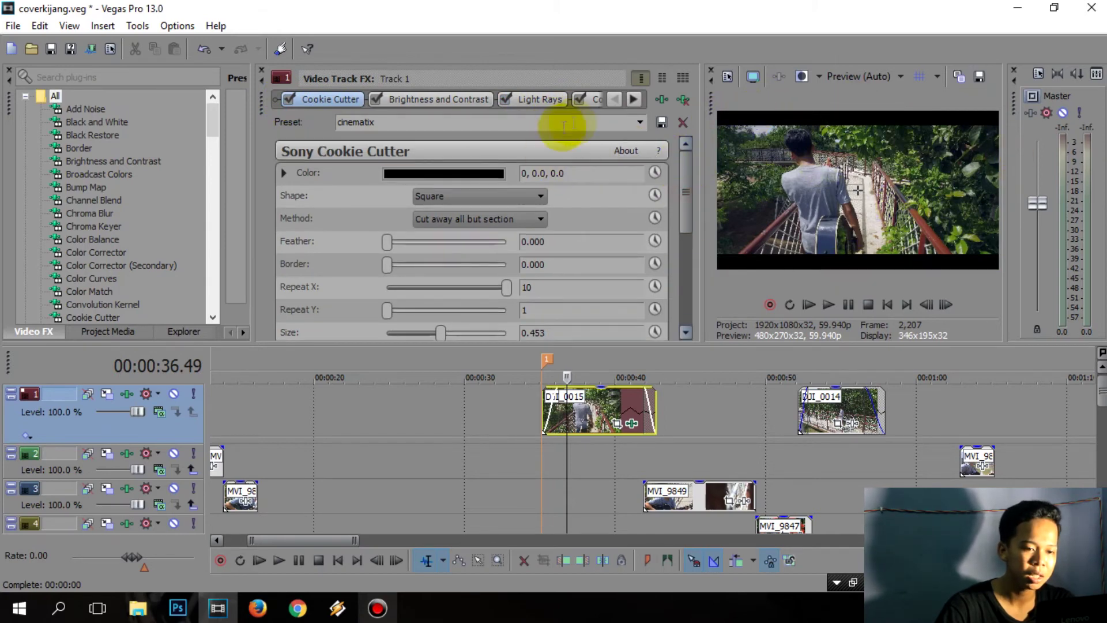
{"action": "left_click", "coordinate": [639, 122]}
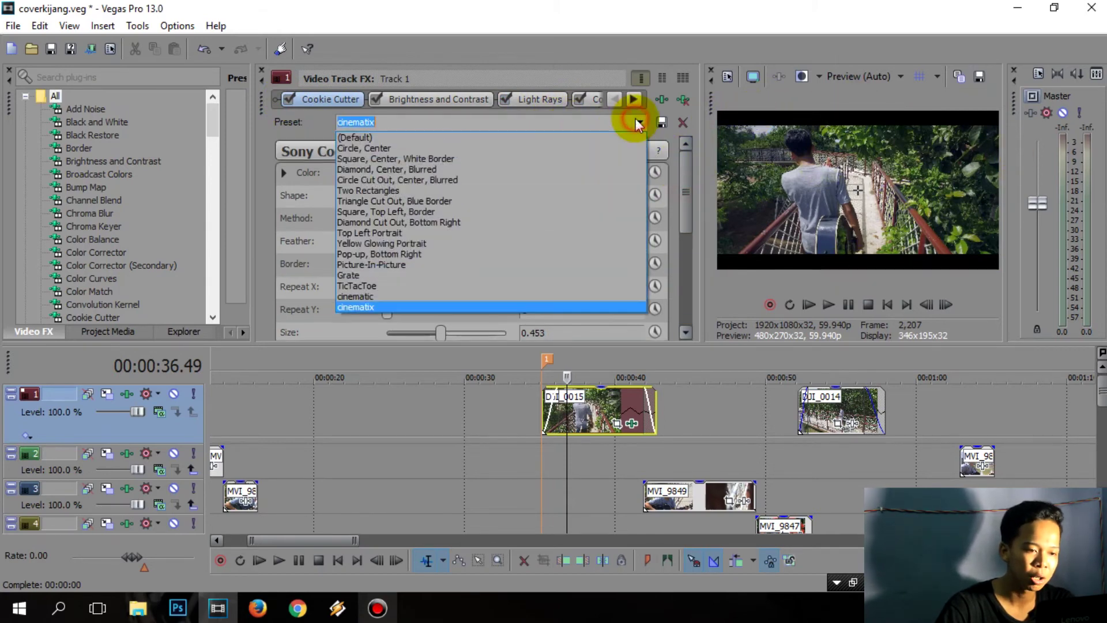
{"action": "left_click", "coordinate": [379, 307]}
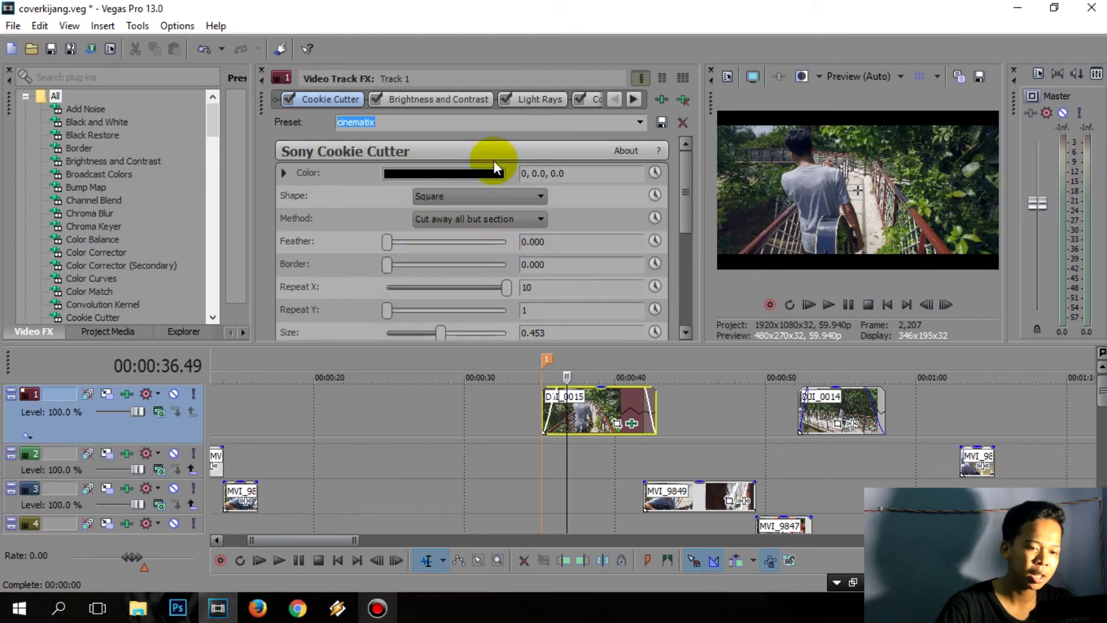
{"action": "left_click_drag", "start_coordinate": [680, 207], "coordinate": [681, 207]}
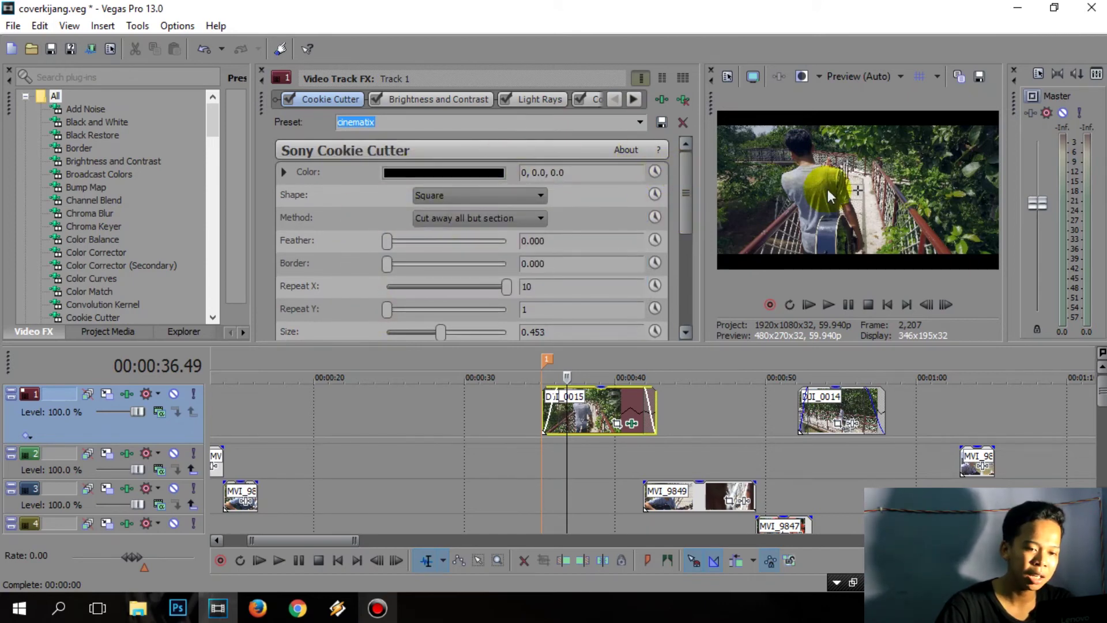
- Examine the Cookie Cutter preset list and the cinematix settings through to Stereoscopic 3D depth, and turn the effect off on track 1
{"action": "left_click", "coordinate": [641, 125]}
{"action": "left_click", "coordinate": [640, 126]}
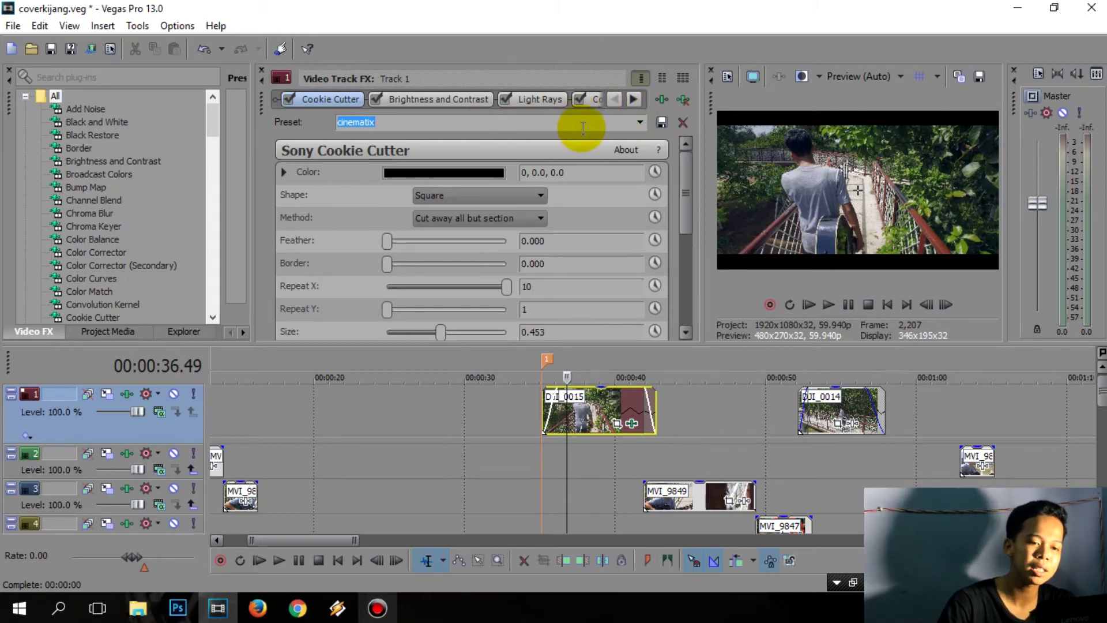
{"action": "left_click", "coordinate": [640, 122]}
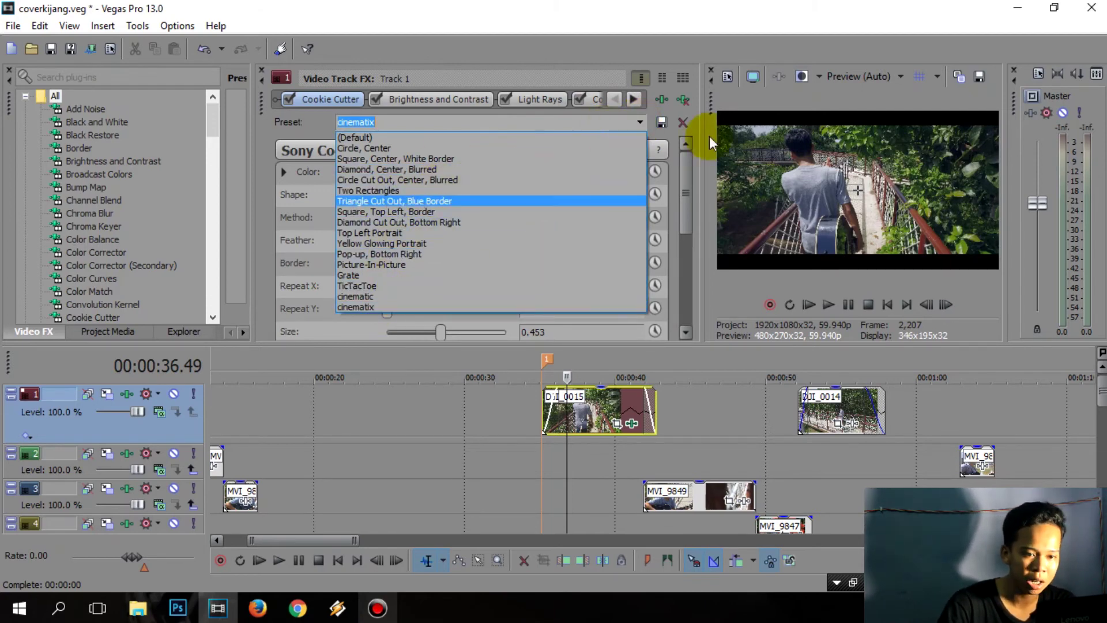
{"action": "left_click", "coordinate": [681, 144]}
{"action": "mouse_move", "coordinate": [687, 174]}
{"action": "left_mouse_down"}
{"action": "mouse_move", "coordinate": [686, 202]}
{"action": "mouse_move", "coordinate": [681, 167]}
{"action": "left_mouse_up"}
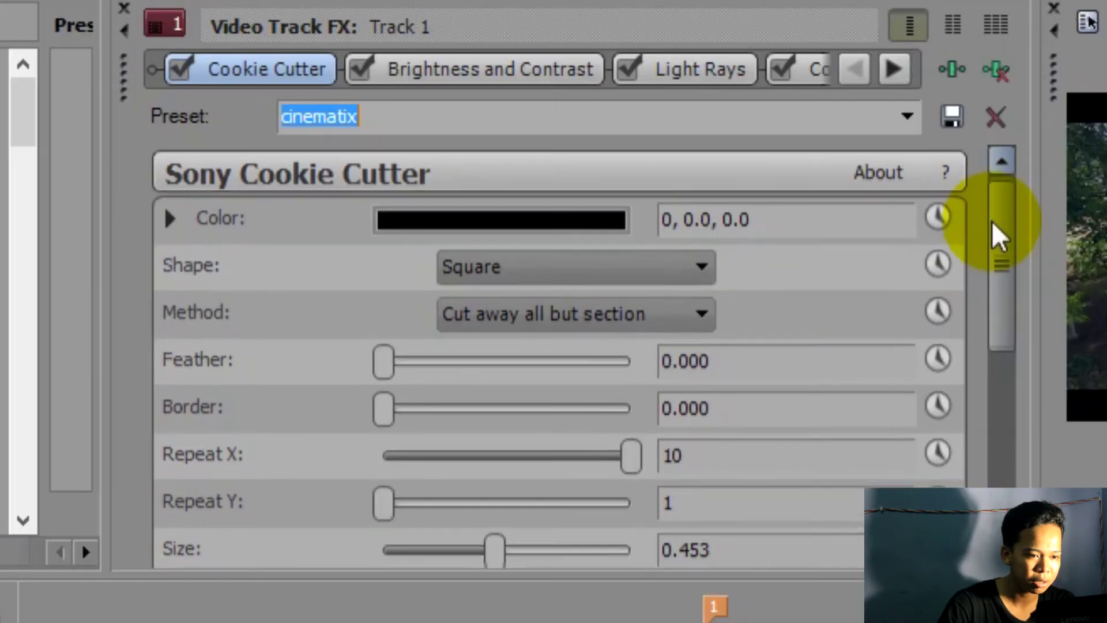
{"action": "left_click_drag", "start_coordinate": [996, 263], "coordinate": [1004, 425]}
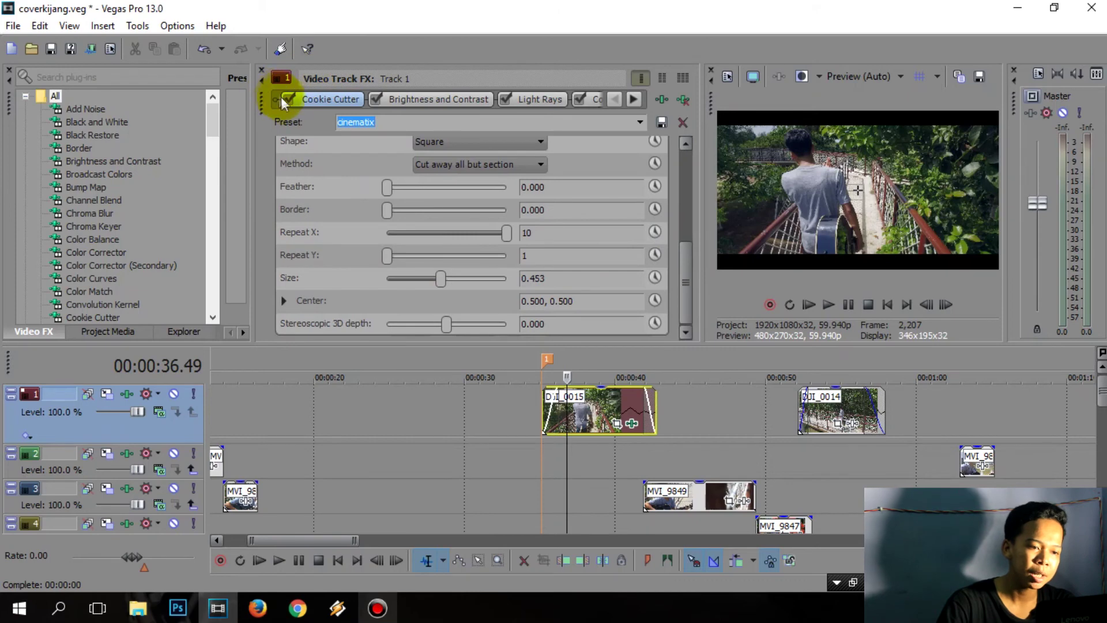
{"action": "left_click", "coordinate": [290, 99]}
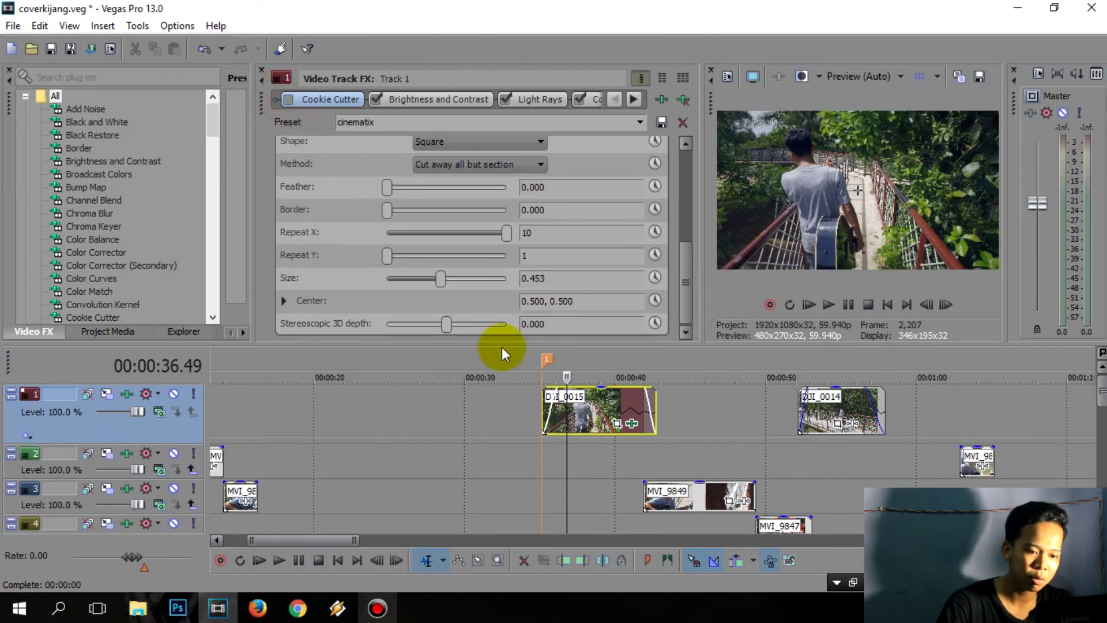
- Open Pan/Crop for the DJI_0015 clip and reduce its crop height to about 1,042.6 at a width of 1,920
{"action": "left_click", "coordinate": [578, 410]}
{"action": "left_click", "coordinate": [617, 425]}
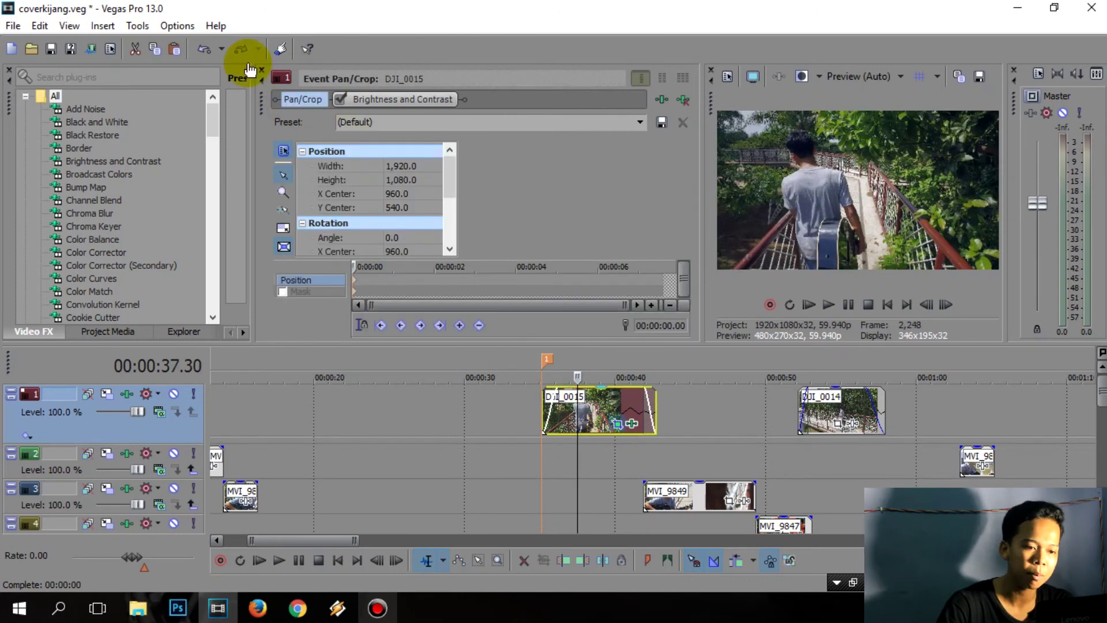
{"action": "left_click_drag", "start_coordinate": [429, 343], "coordinate": [425, 372]}
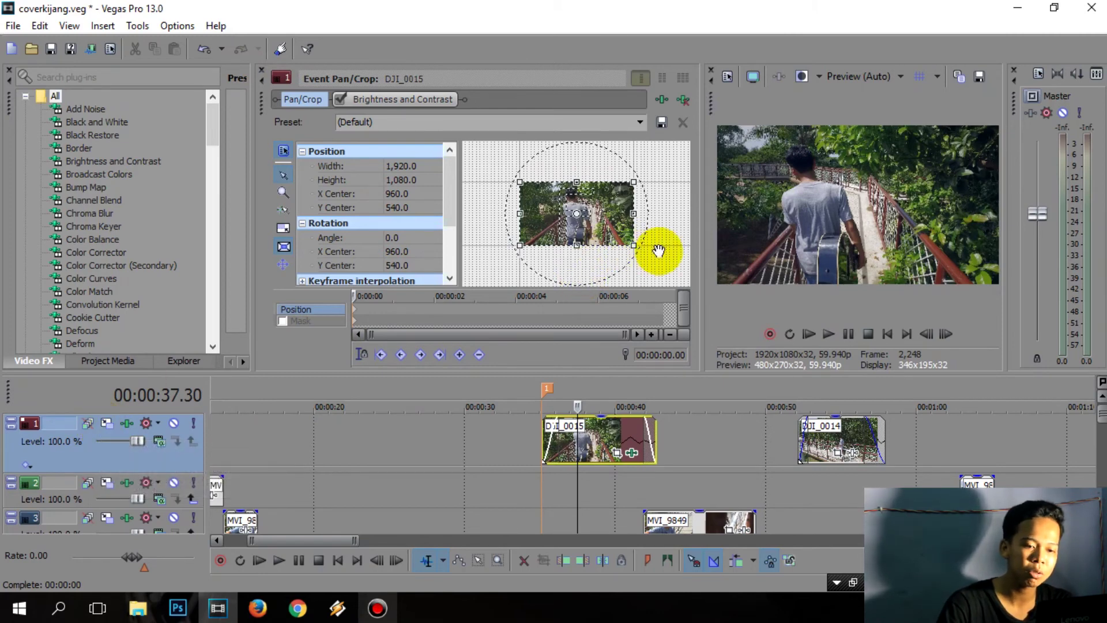
{"action": "scroll", "coordinate": [658, 249], "scroll_direction": "up", "scroll_amount": 3}
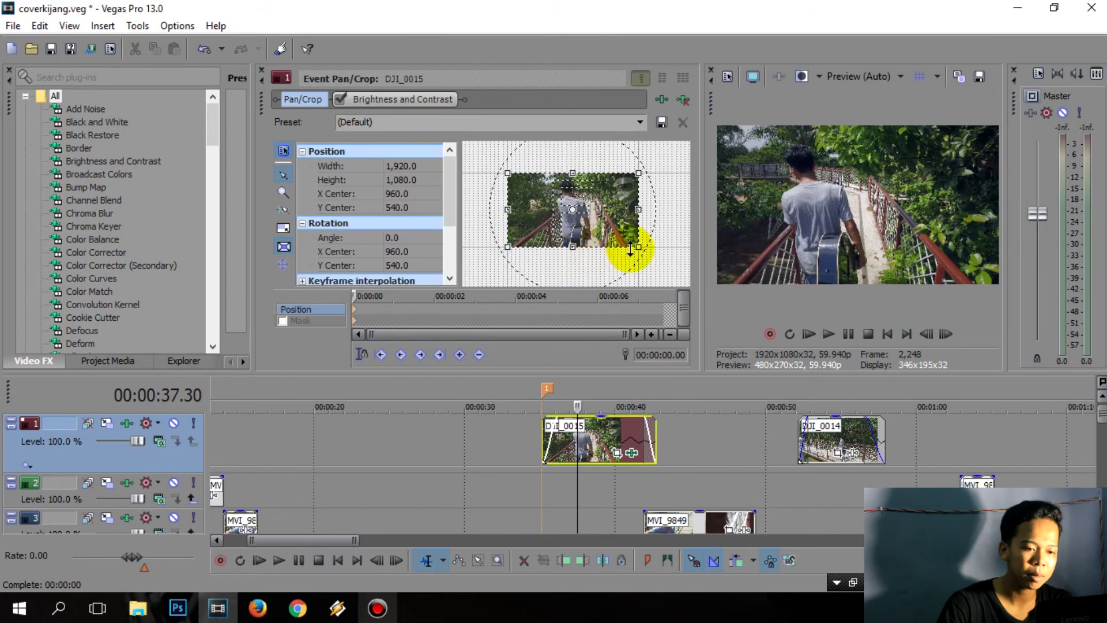
{"action": "left_click_drag", "start_coordinate": [630, 249], "coordinate": [577, 254]}
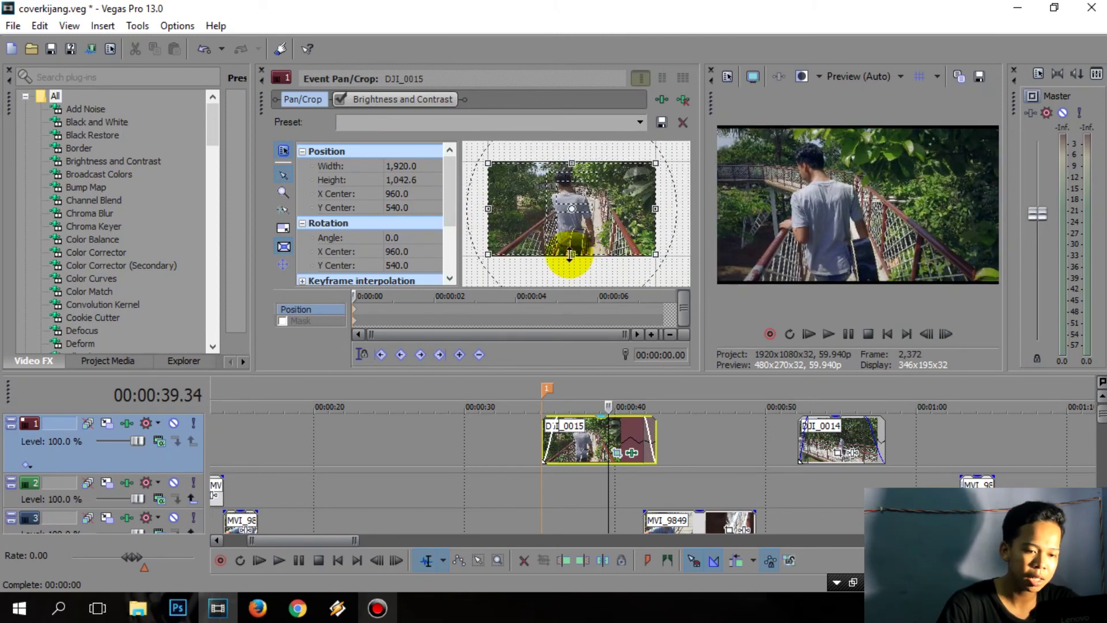
- Try shrinking the DJI_0015 crop frame to about 1,713.5 by 930.5 with the aspect ratio locked, undo it and unlock the ratio
{"action": "left_click", "coordinate": [283, 228]}
{"action": "left_click_drag", "start_coordinate": [573, 253], "coordinate": [577, 248]}
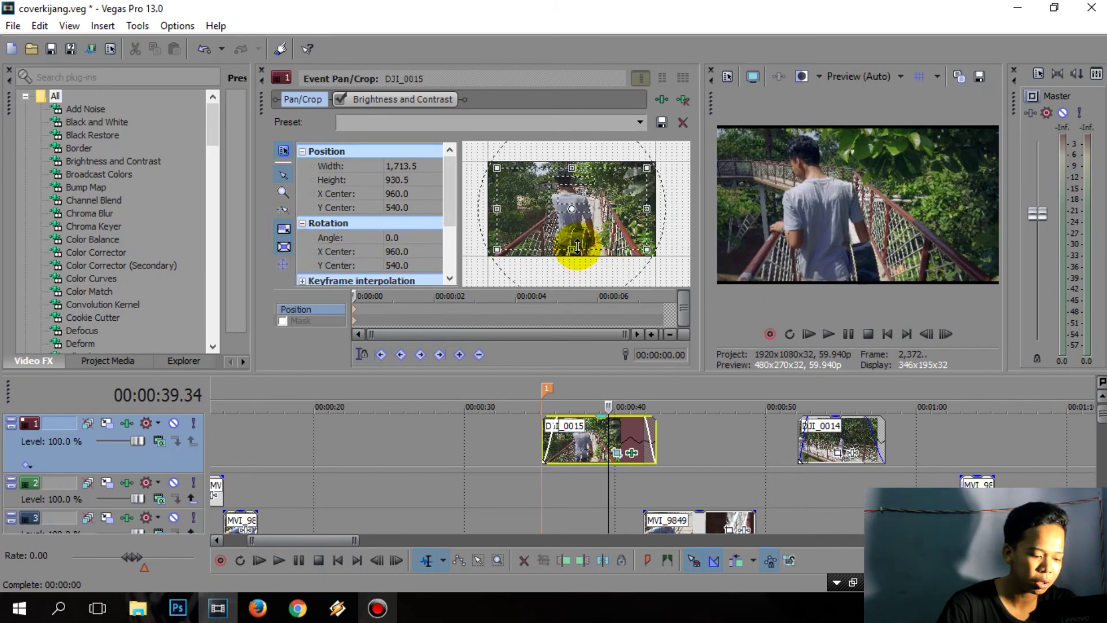
{"action": "key", "text": "ctrl+z"}
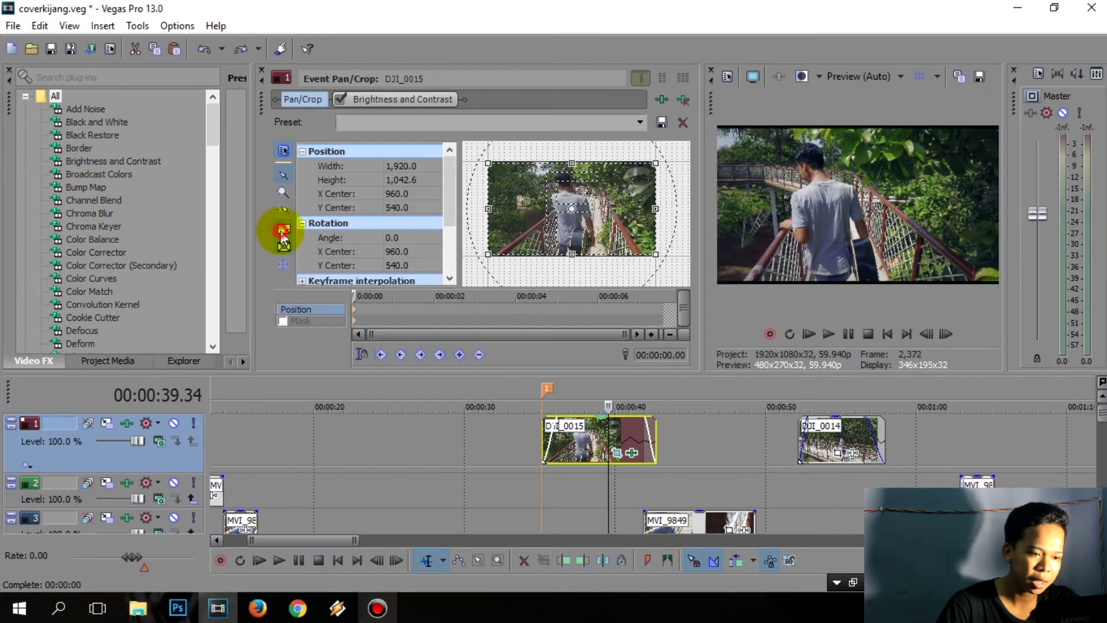
{"action": "left_click", "coordinate": [283, 231]}
- Reduce the DJI_0015 crop height further at a width of 1,920 to thicken the black bars above and below
{"action": "mouse_move", "coordinate": [564, 253]}
{"action": "left_mouse_down"}
{"action": "mouse_move", "coordinate": [563, 240]}
{"action": "mouse_move", "coordinate": [564, 251]}
{"action": "left_mouse_up"}
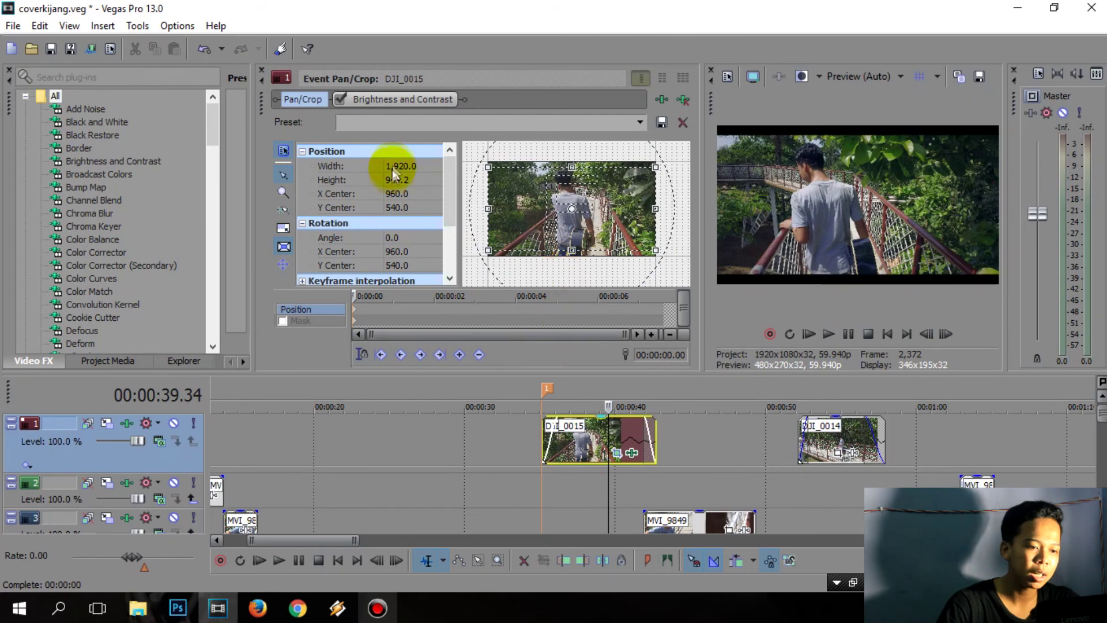
{"action": "left_click", "coordinate": [340, 99]}
{"action": "left_click", "coordinate": [567, 408]}
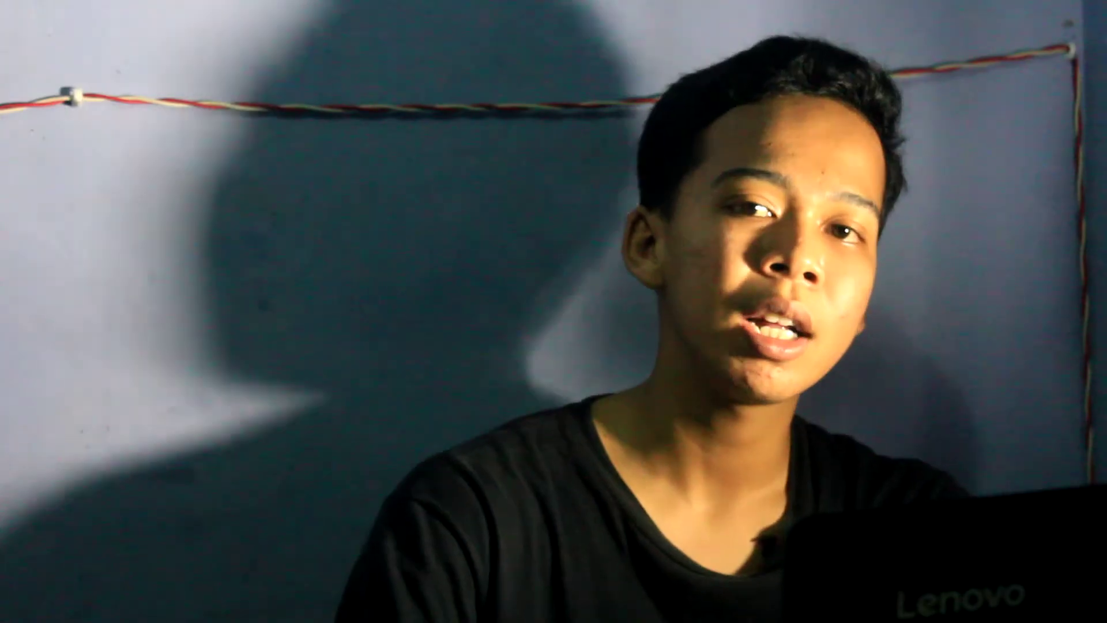